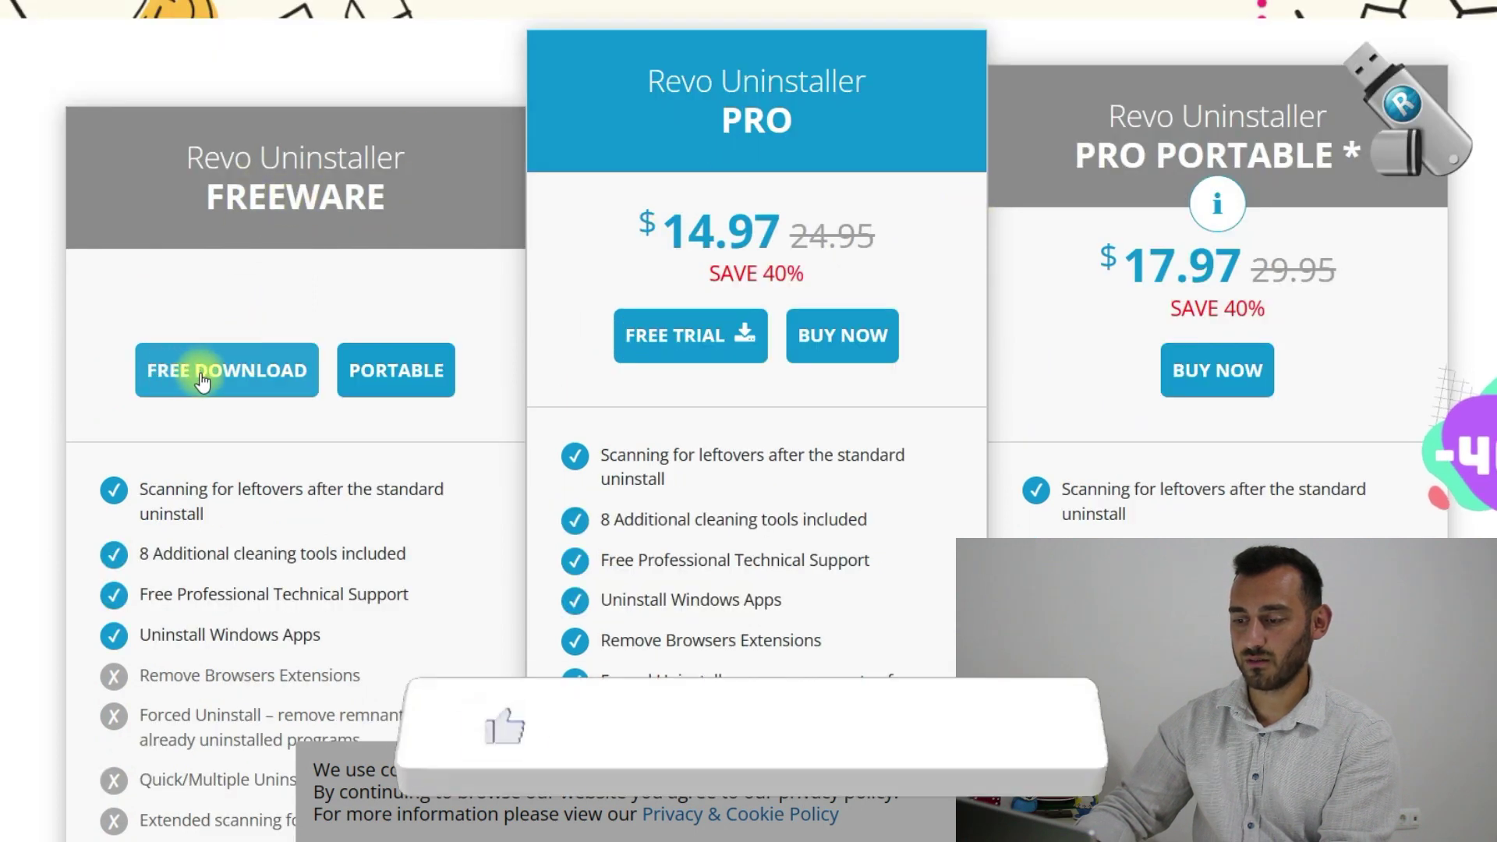
# - Download the Freeware edition of Revo Uninstaller and run the downloaded revosetup.exe
pyautogui.click(224, 371)
pyautogui.scroll(-5, 224, 377)
pyautogui.scroll(-4, 223, 371)
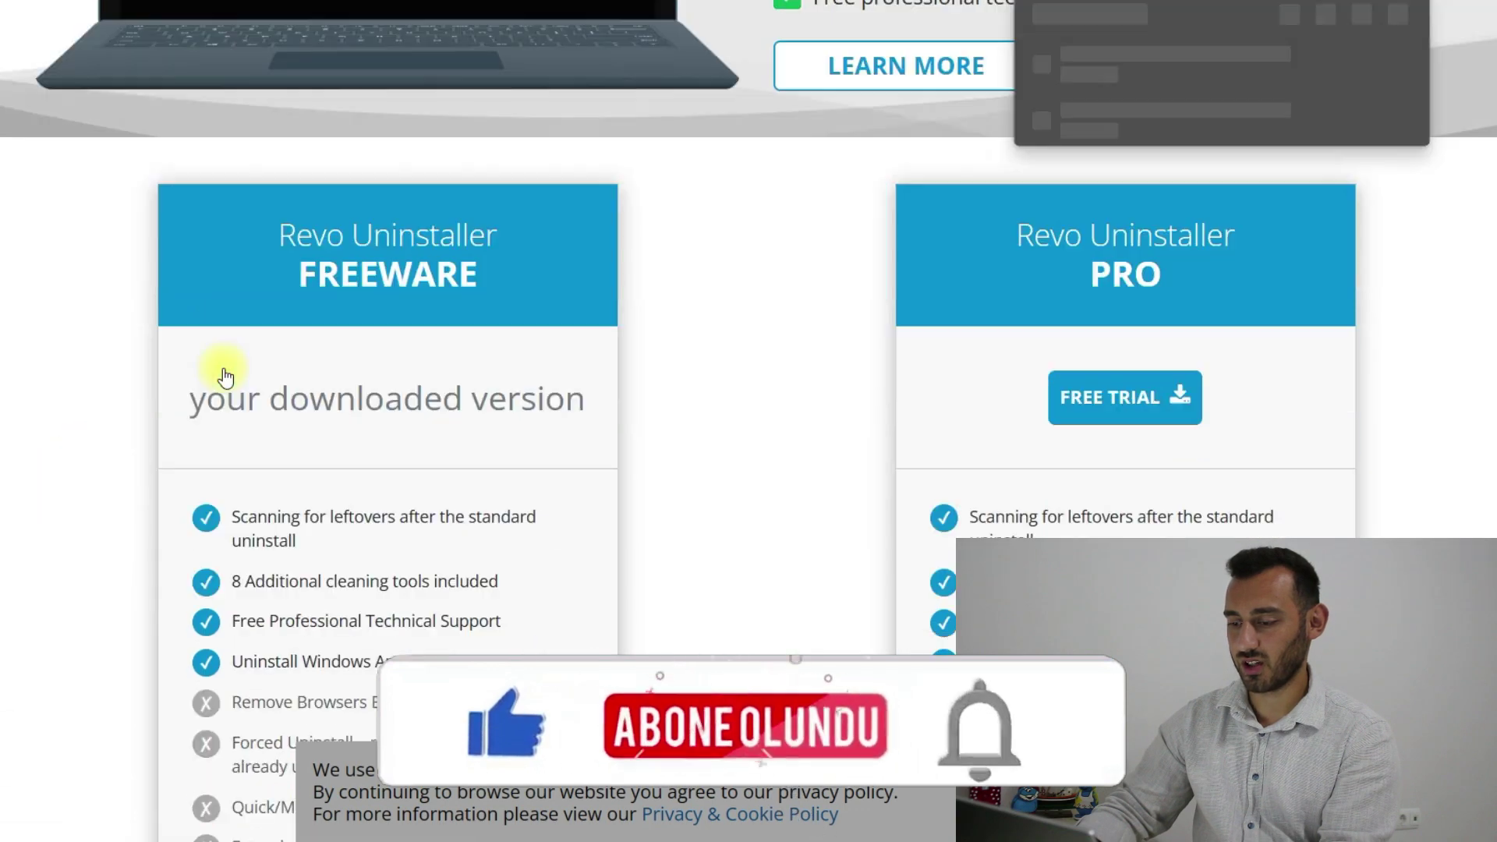
pyautogui.scroll(-2, 223, 368)
pyautogui.scroll(2, 249, 370)
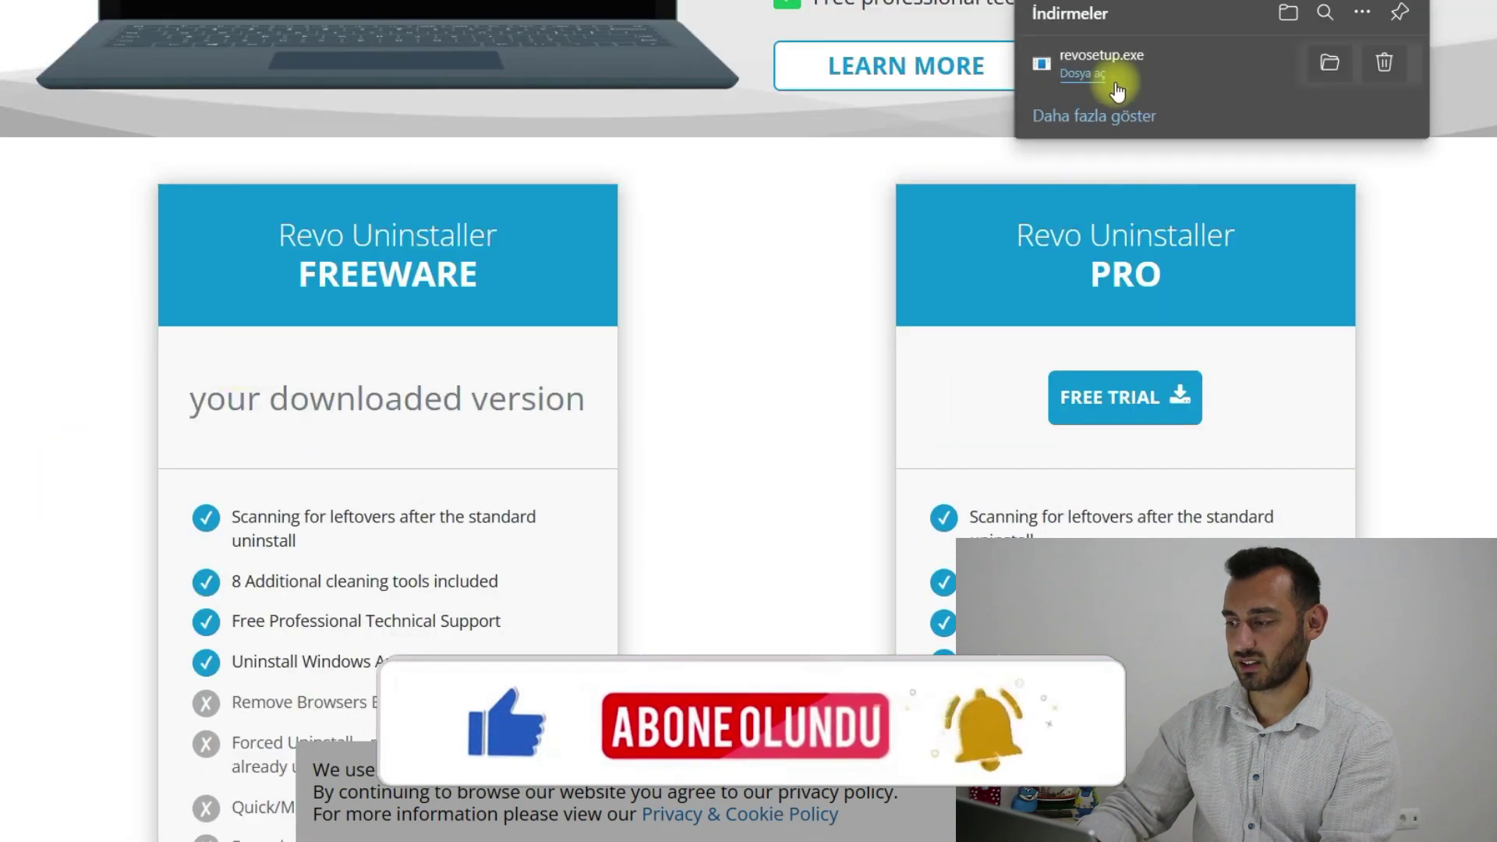
pyautogui.click(1139, 56)
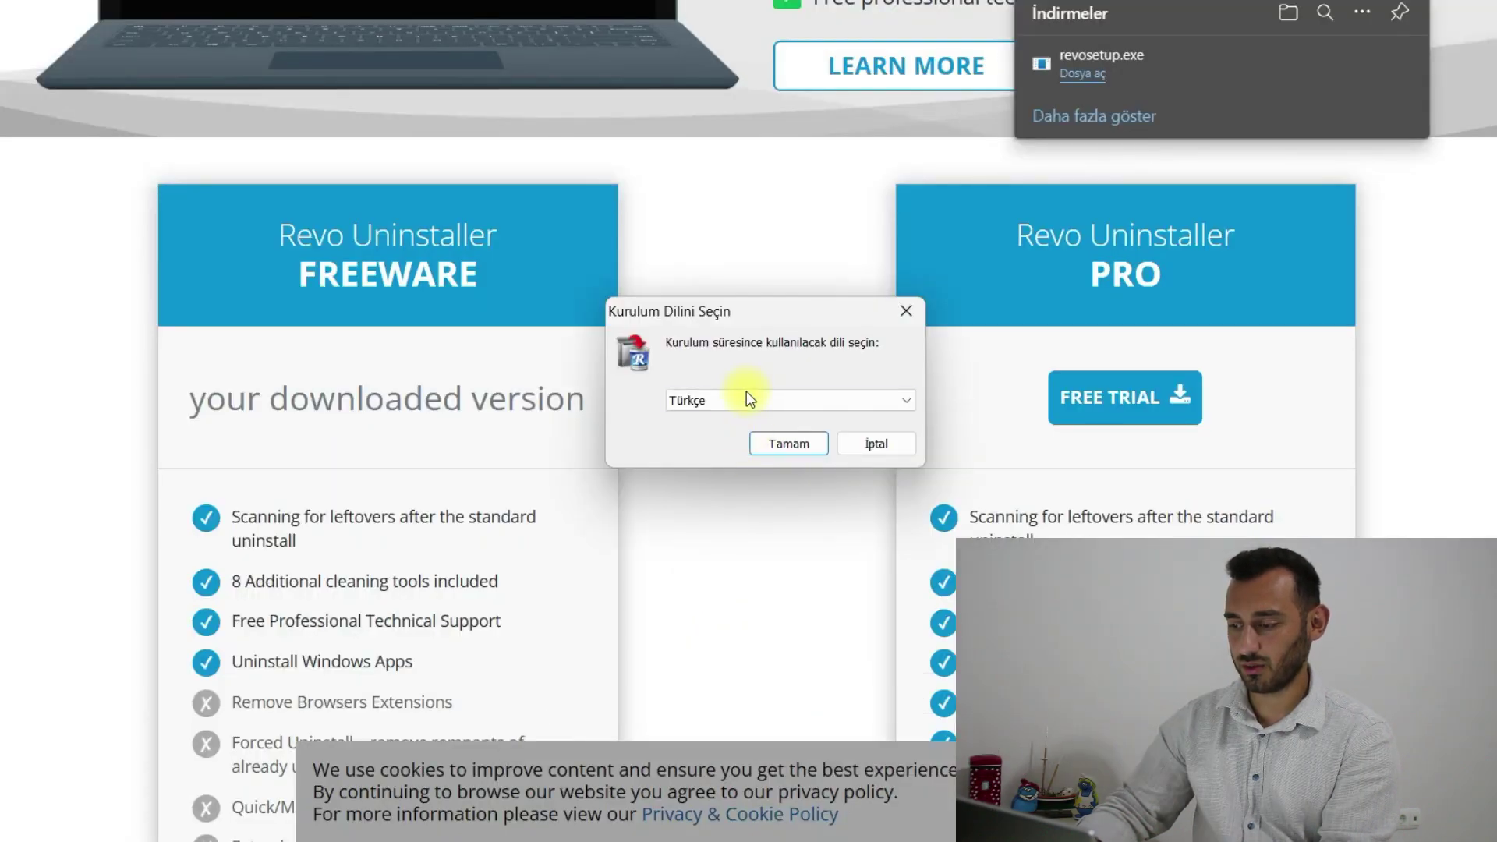
# - Choose Türkçe as the setup language and continue to the installation wizard
pyautogui.click(745, 399)
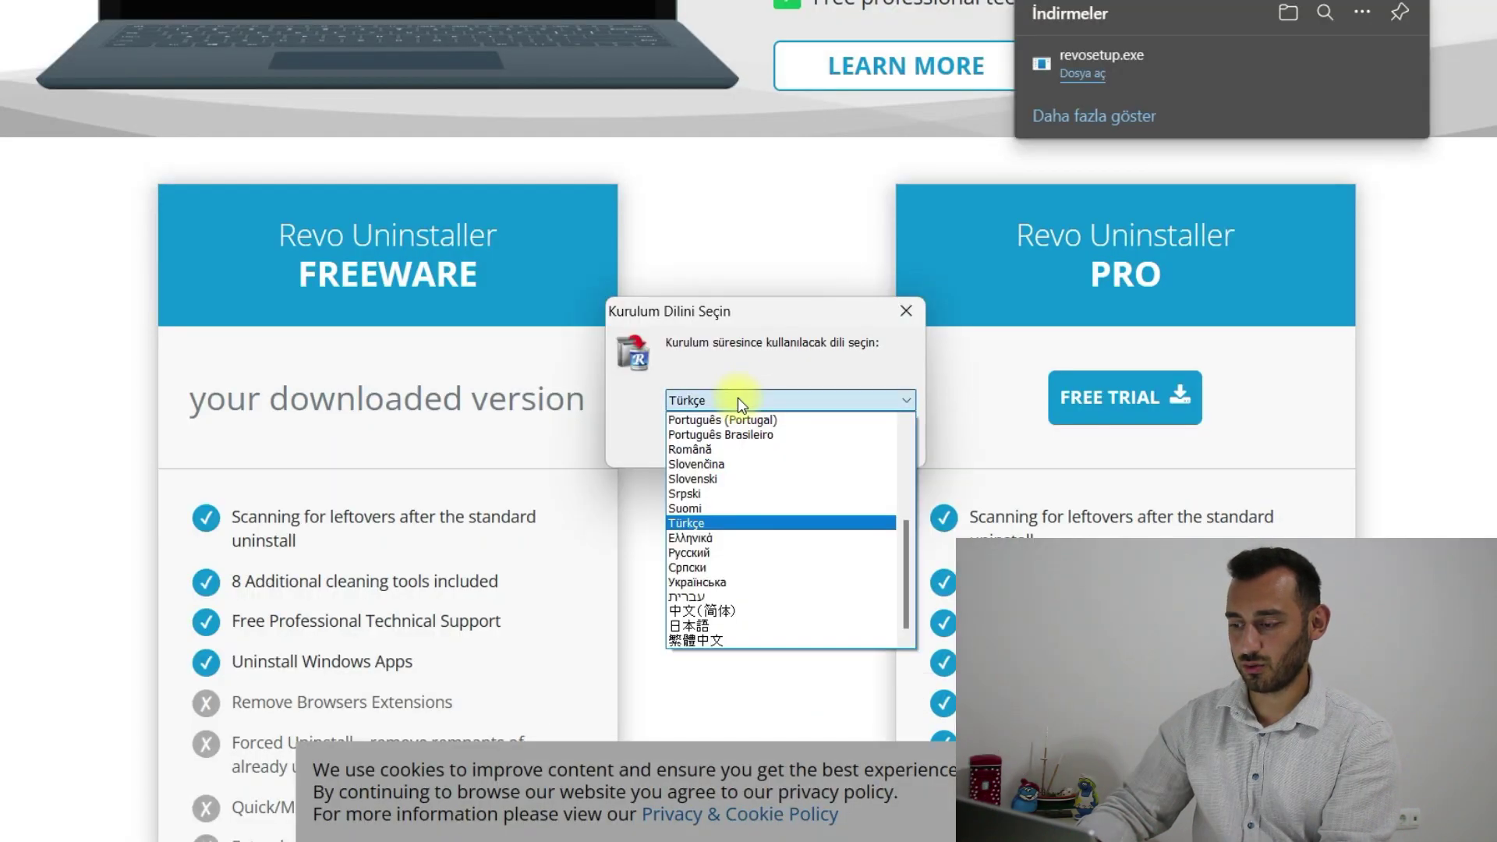
pyautogui.click(721, 525)
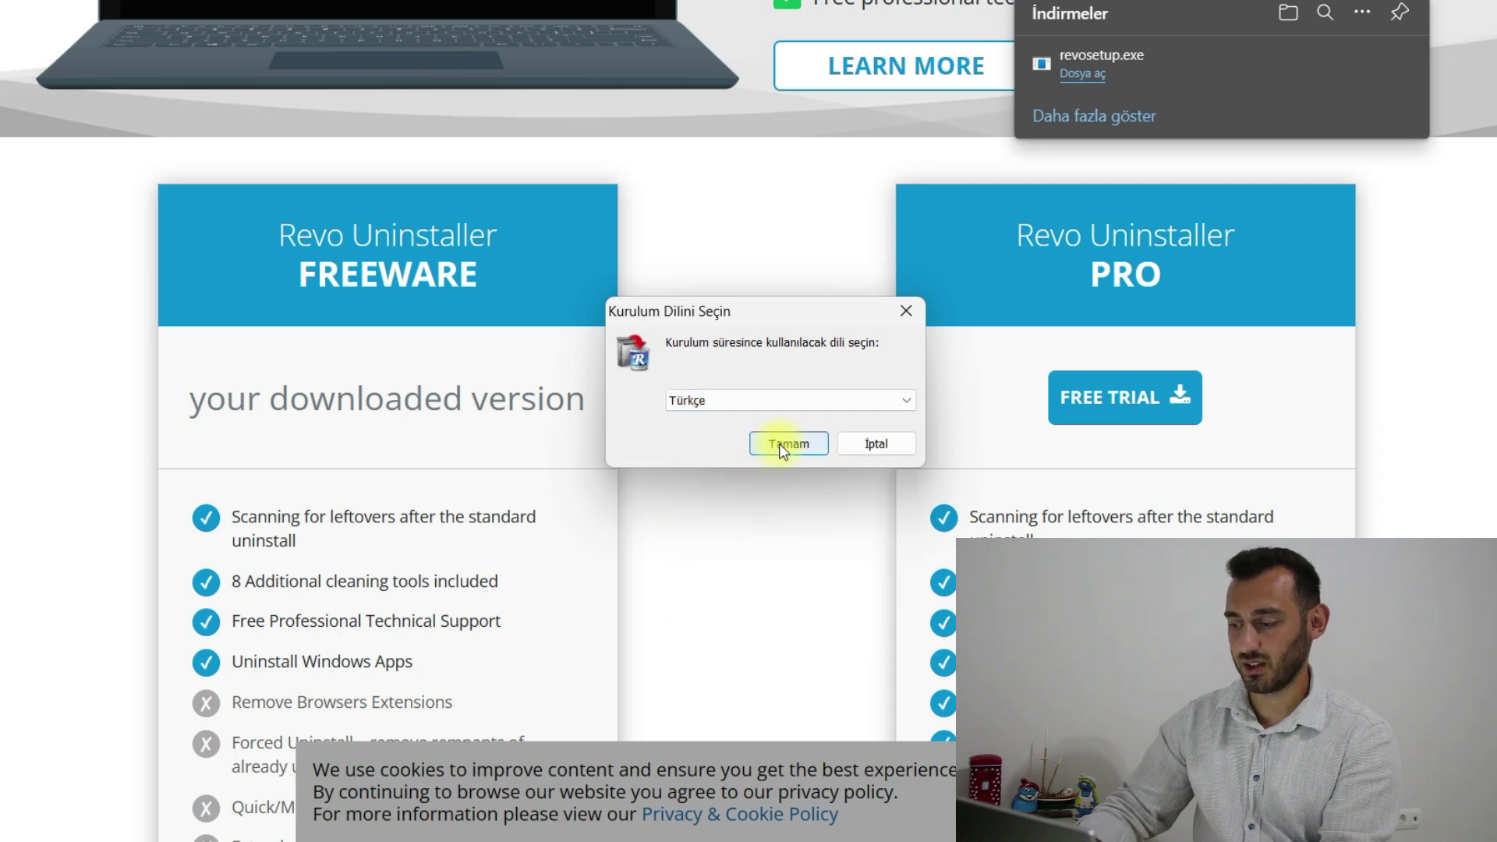
pyautogui.click(782, 447)
# - Accept the license agreement and install into the existing folder C:\Program Files\VS Revo Group\Revo Uninstaller
pyautogui.click(655, 508)
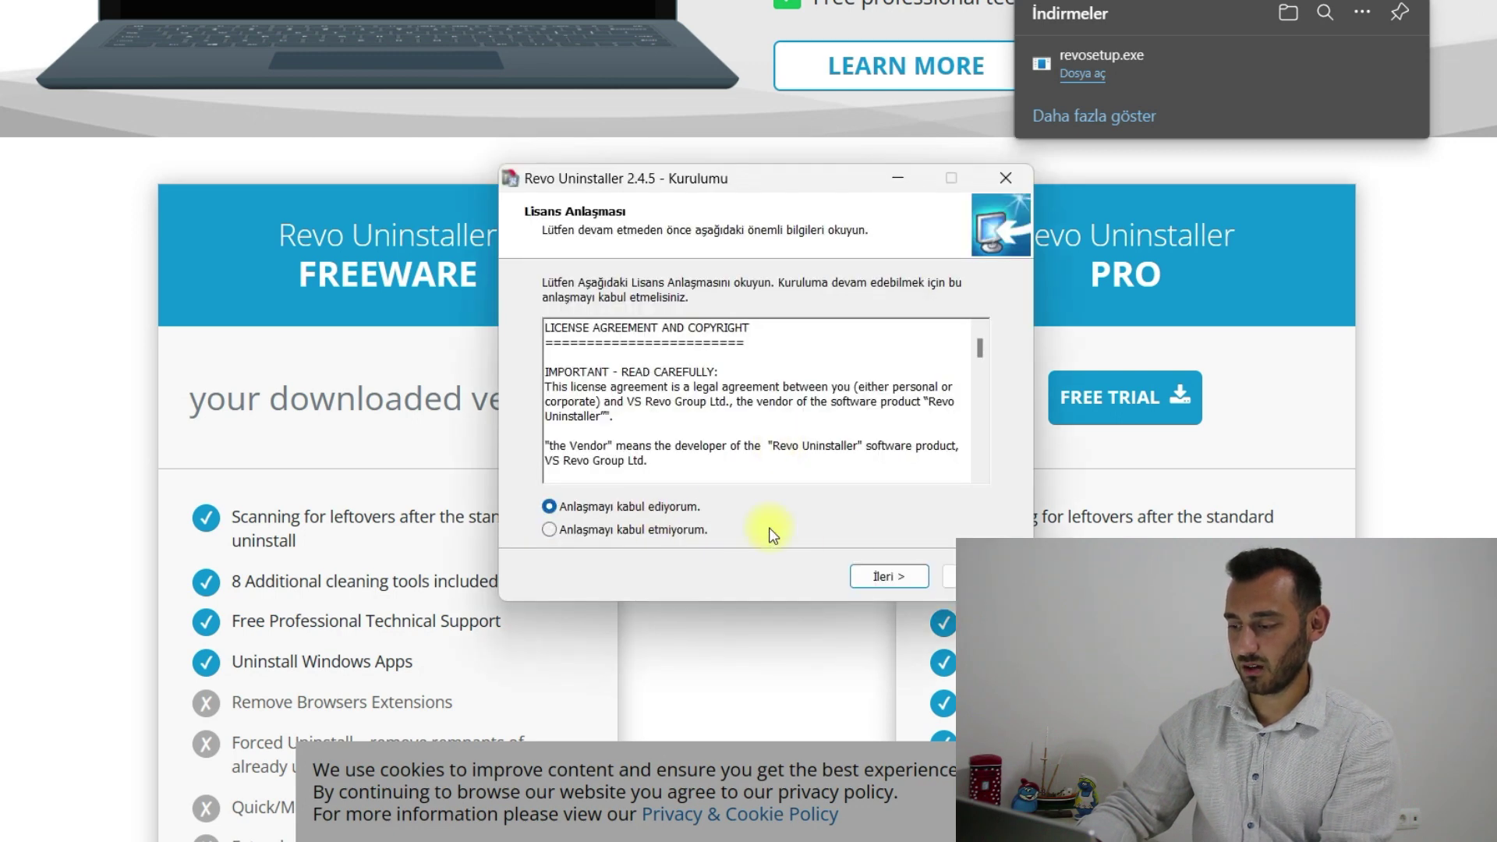
pyautogui.click(865, 577)
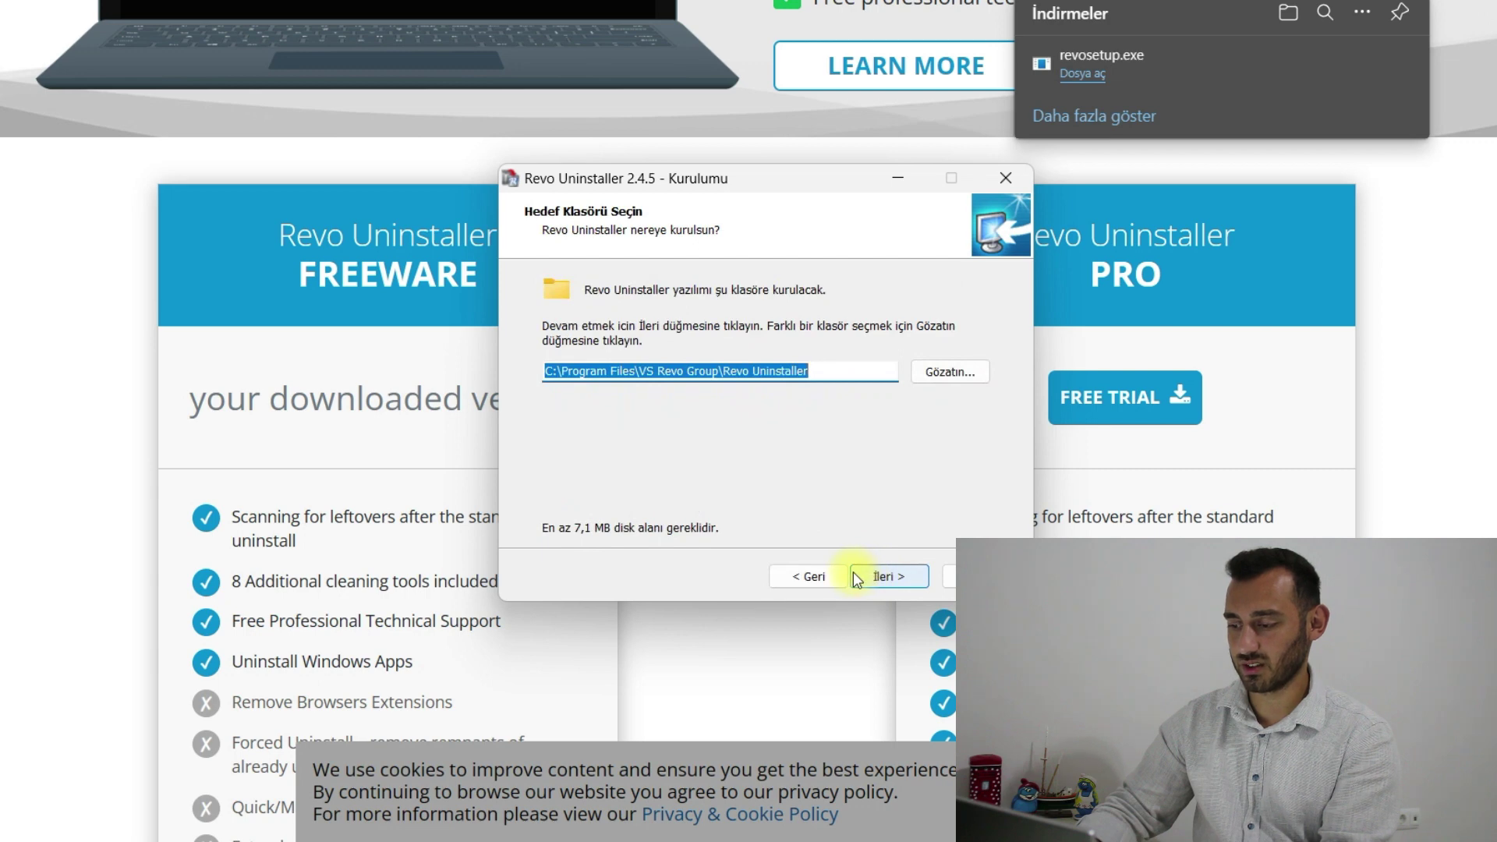
pyautogui.click(884, 576)
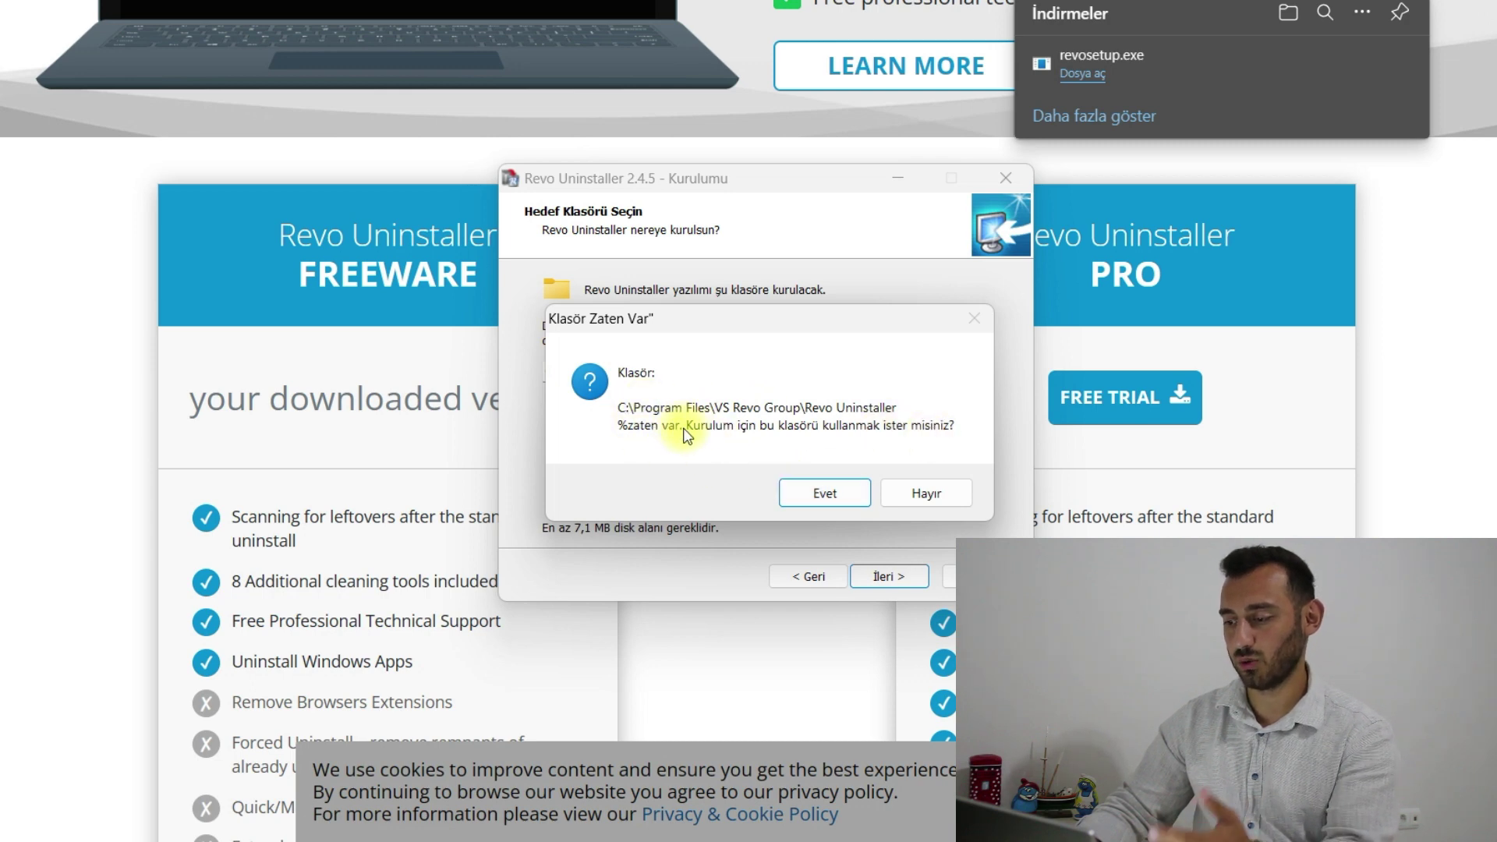
pyautogui.click(837, 499)
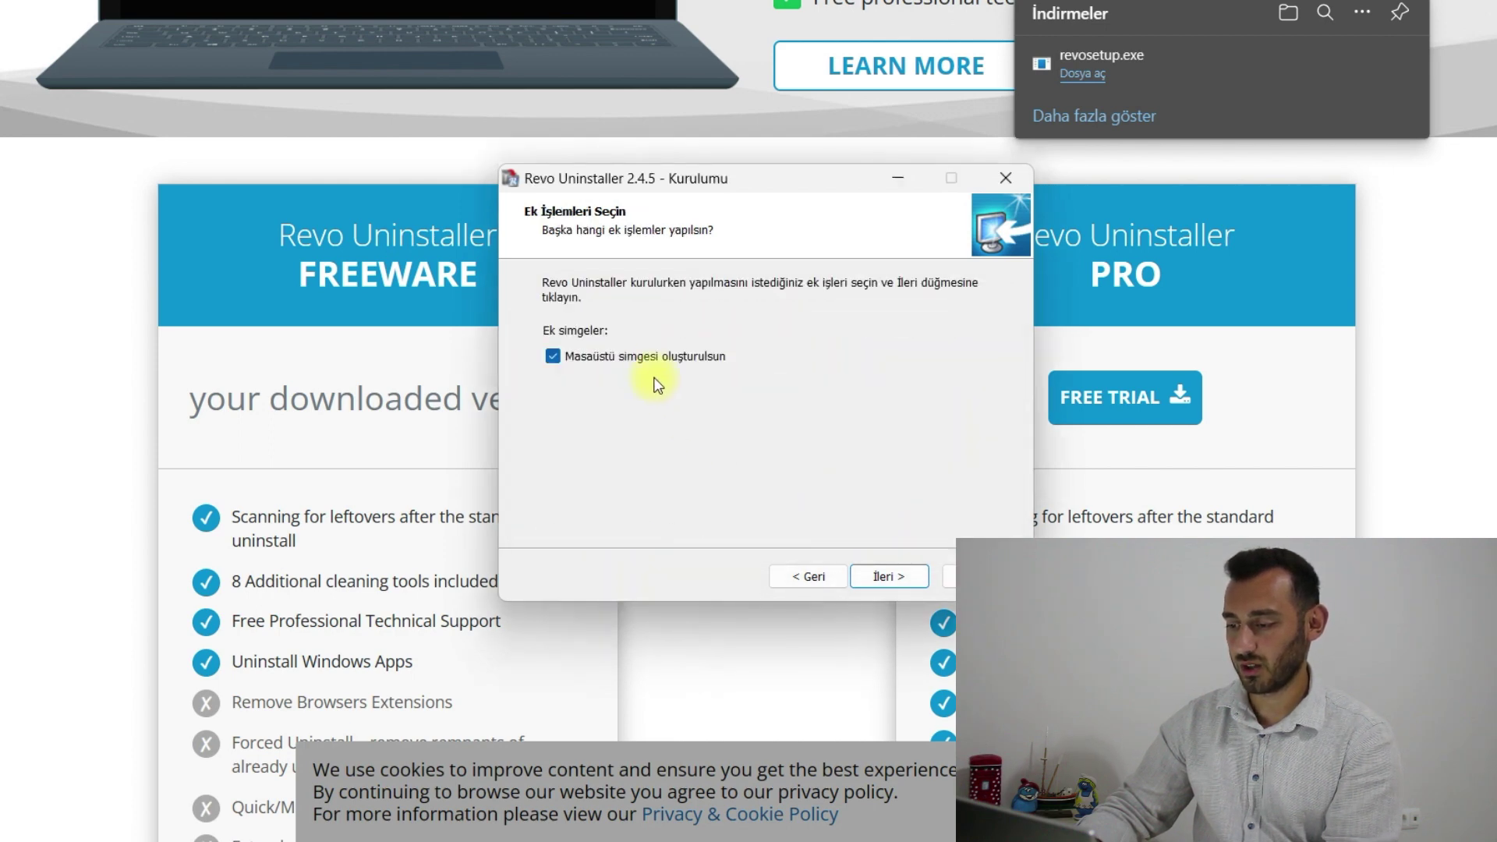
# - Install Revo Uninstaller with a desktop shortcut, then finish the setup with the option to launch the program
pyautogui.click(886, 578)
pyautogui.click(887, 578)
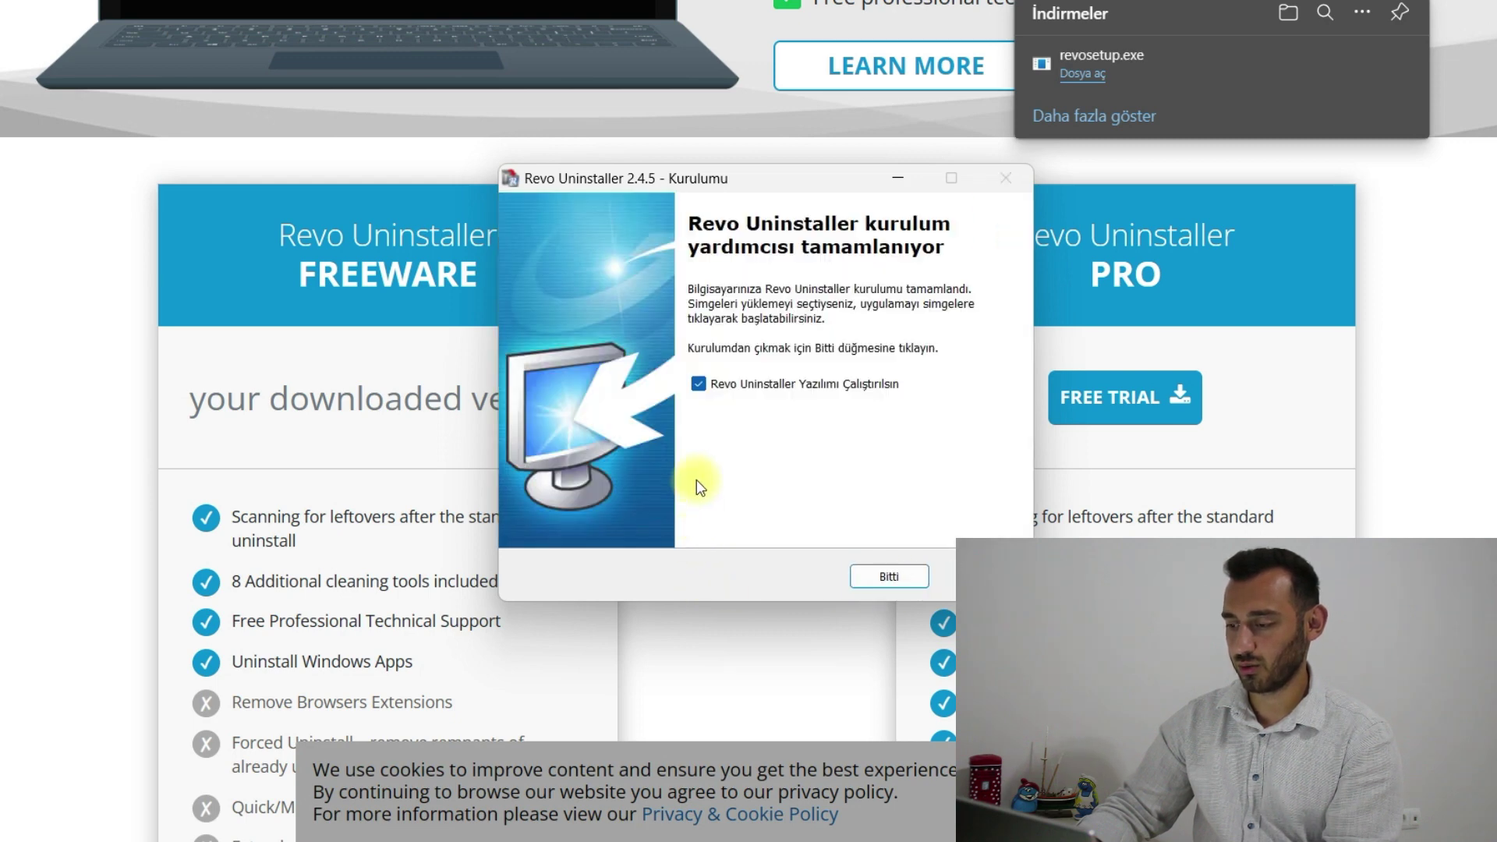
pyautogui.click(893, 577)
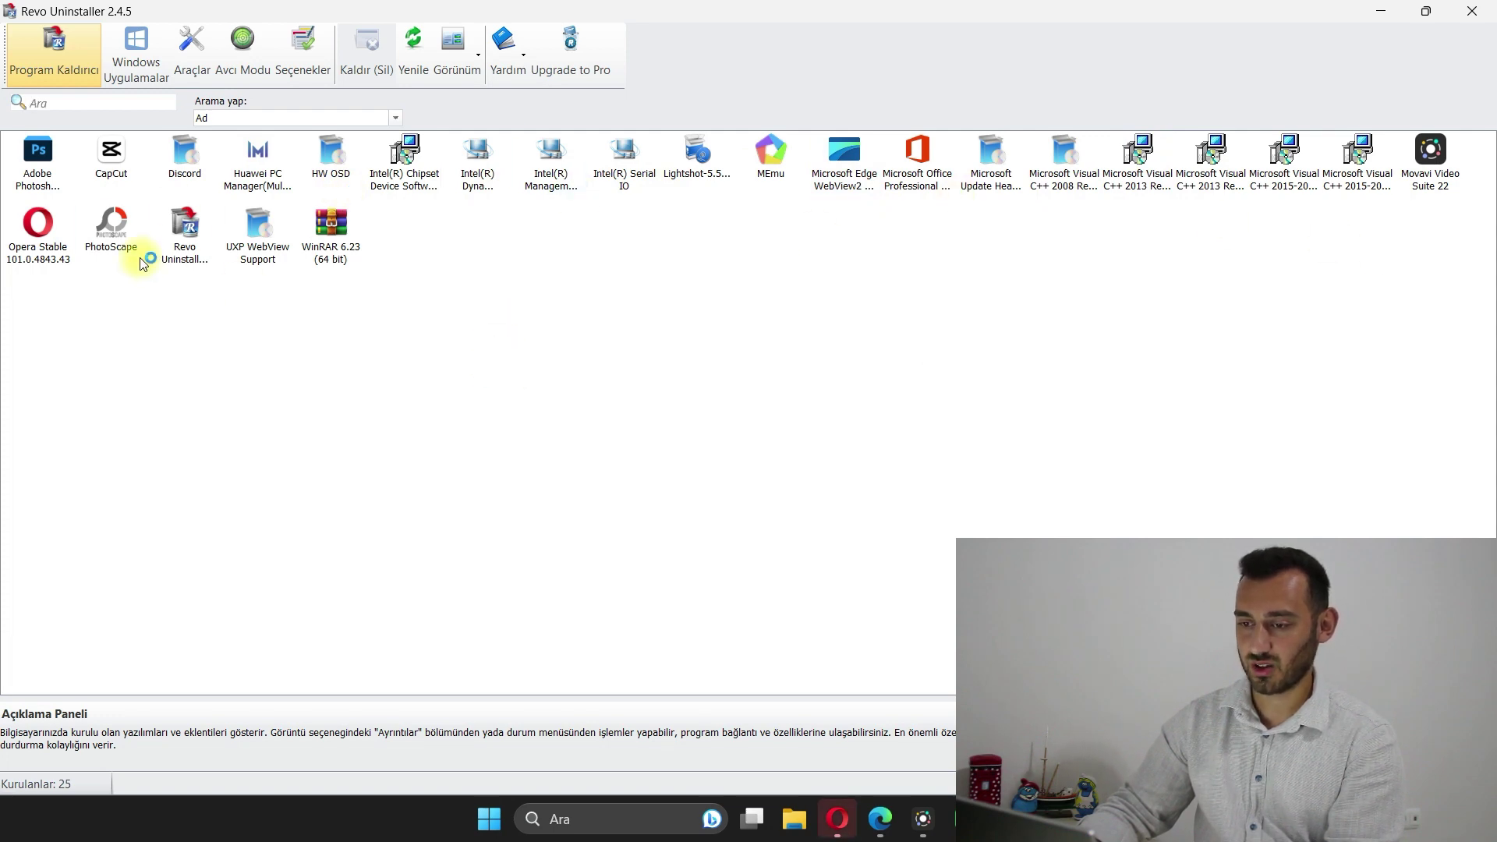
pyautogui.click(232, 119)
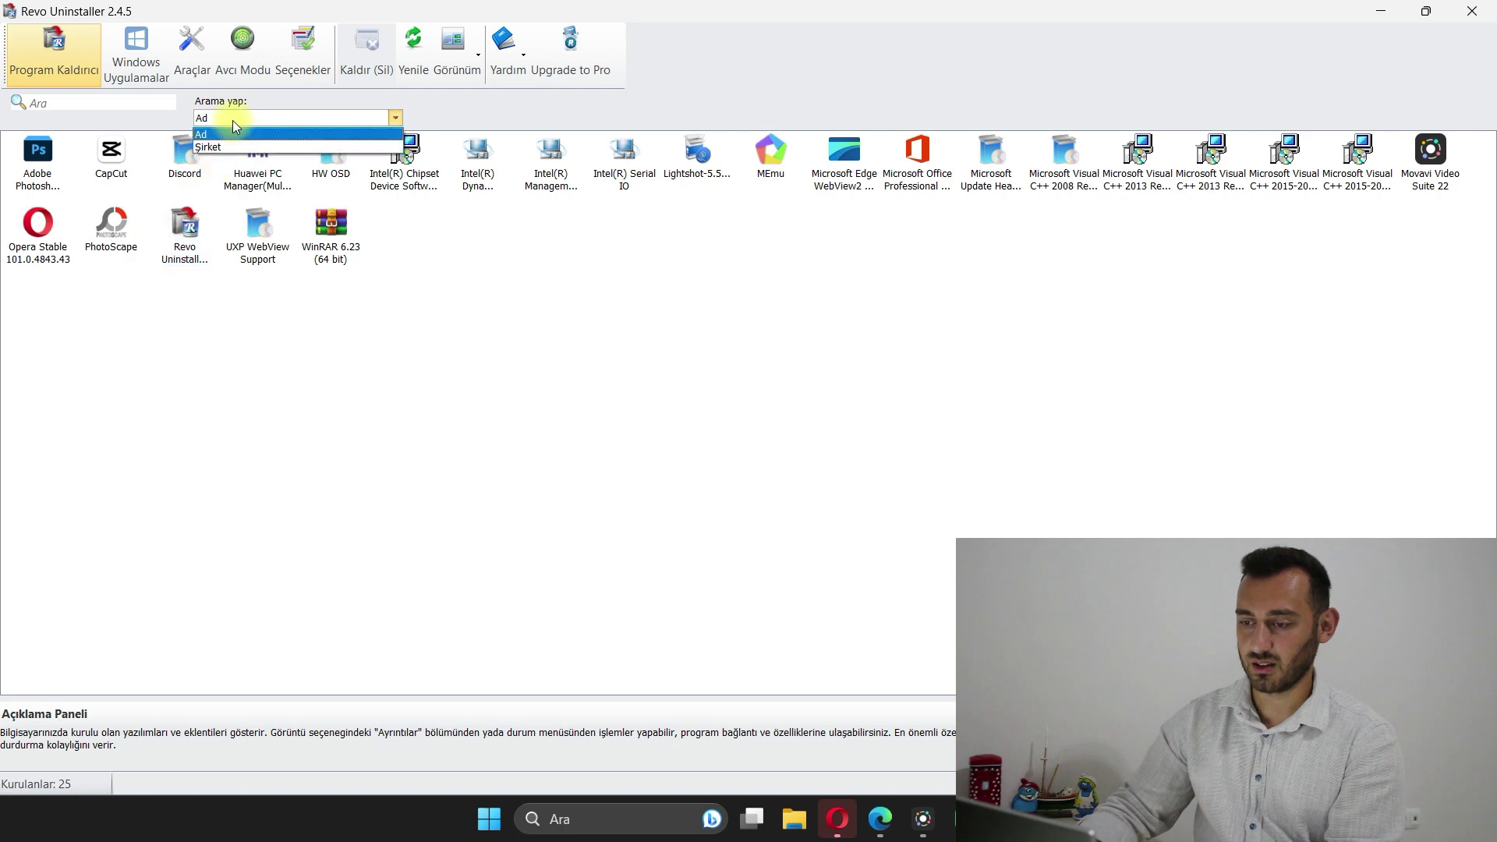
pyautogui.click(231, 120)
pyautogui.click(231, 120)
pyautogui.click(641, 404)
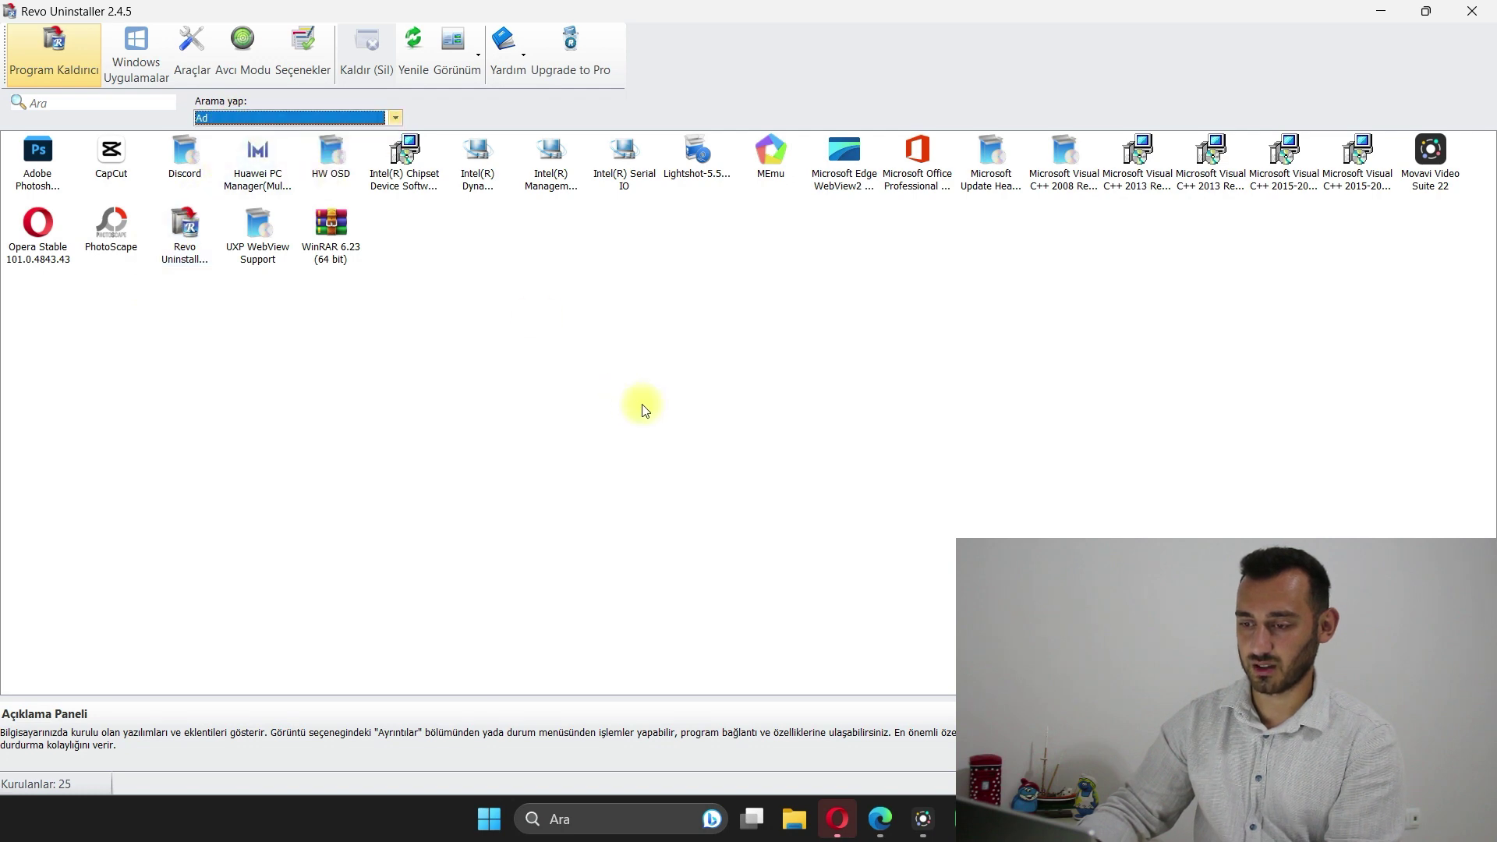
# - Examine the list of installed Windows apps, then return to the list of installed desktop programs
pyautogui.click(119, 65)
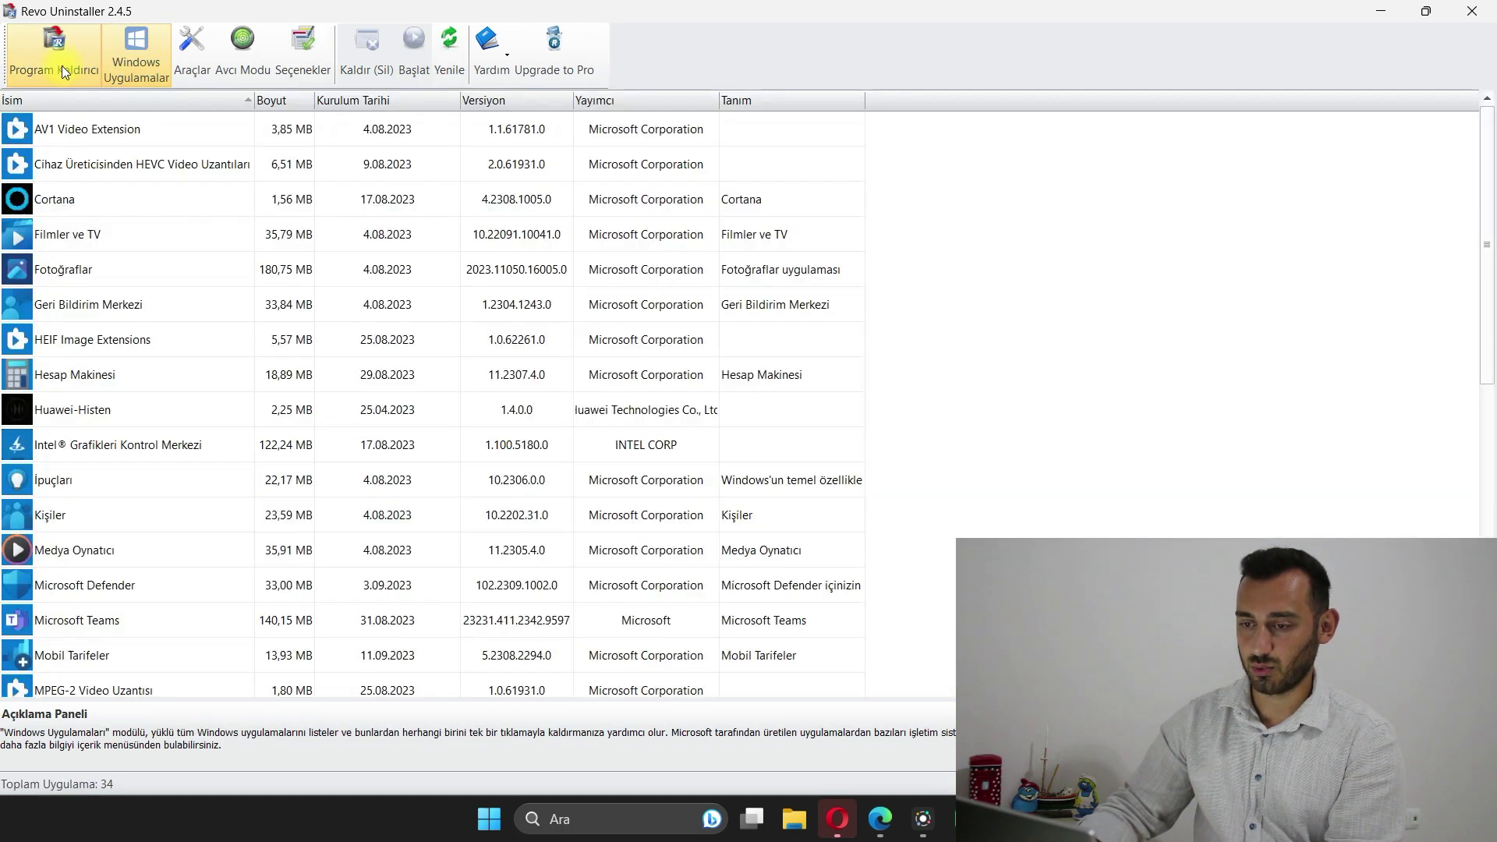
pyautogui.click(66, 55)
pyautogui.click(133, 54)
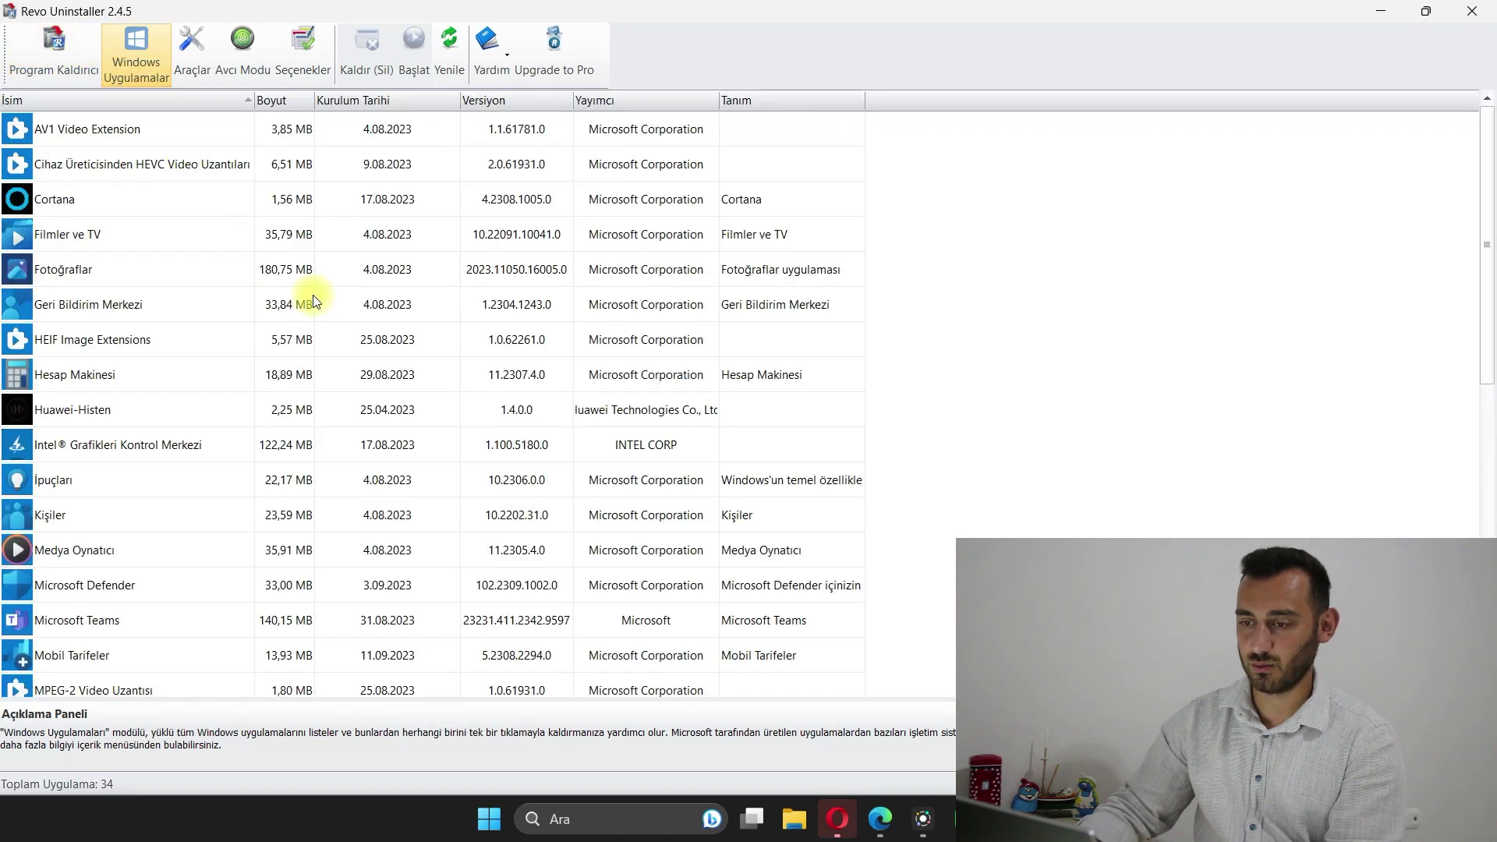
pyautogui.scroll(-7, 108, 421)
pyautogui.scroll(7, 94, 432)
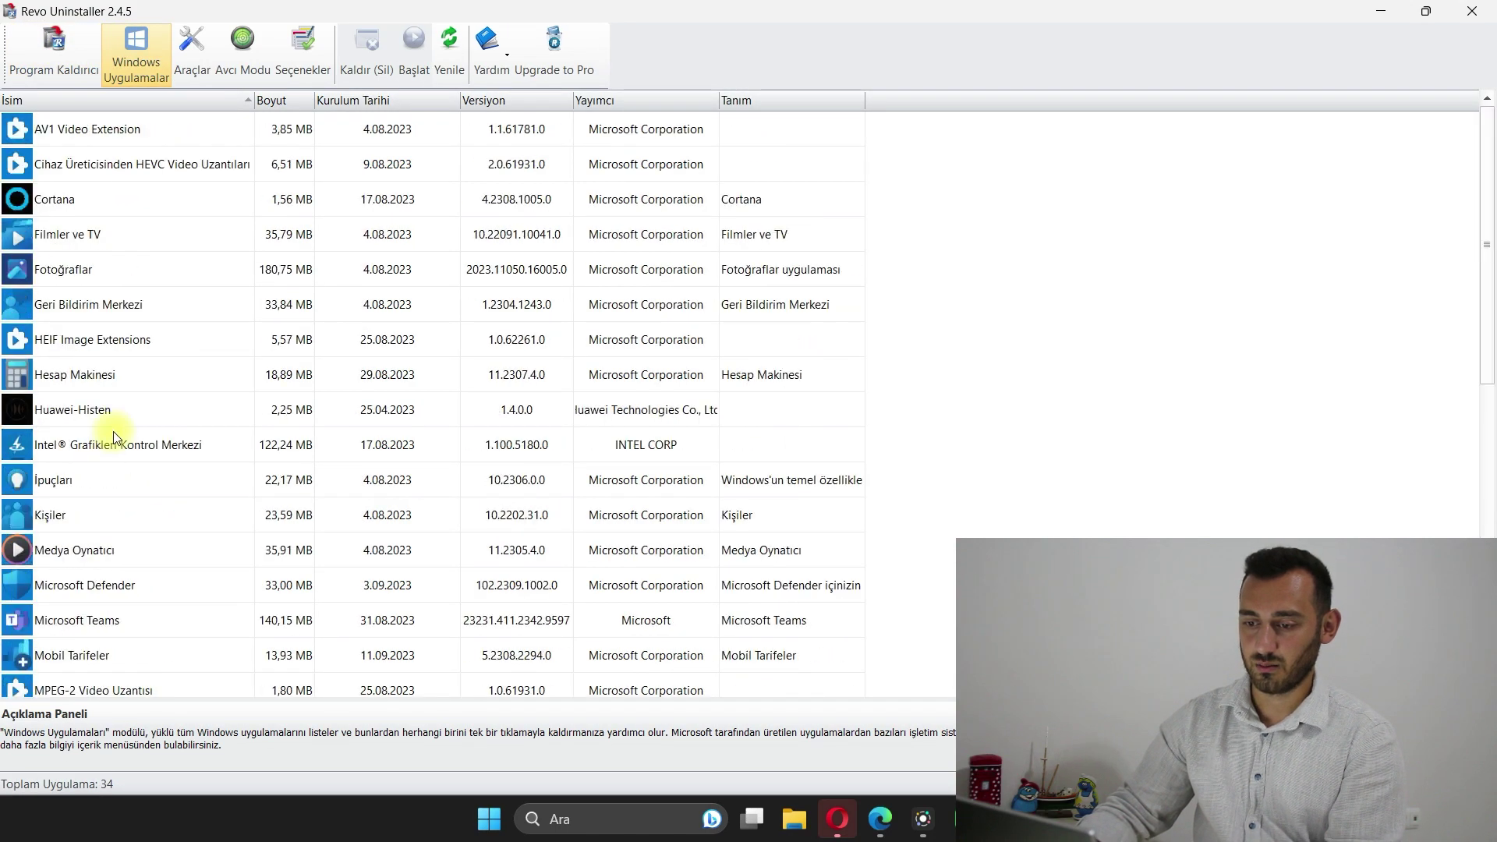
pyautogui.scroll(-7, 265, 581)
pyautogui.scroll(7, 250, 590)
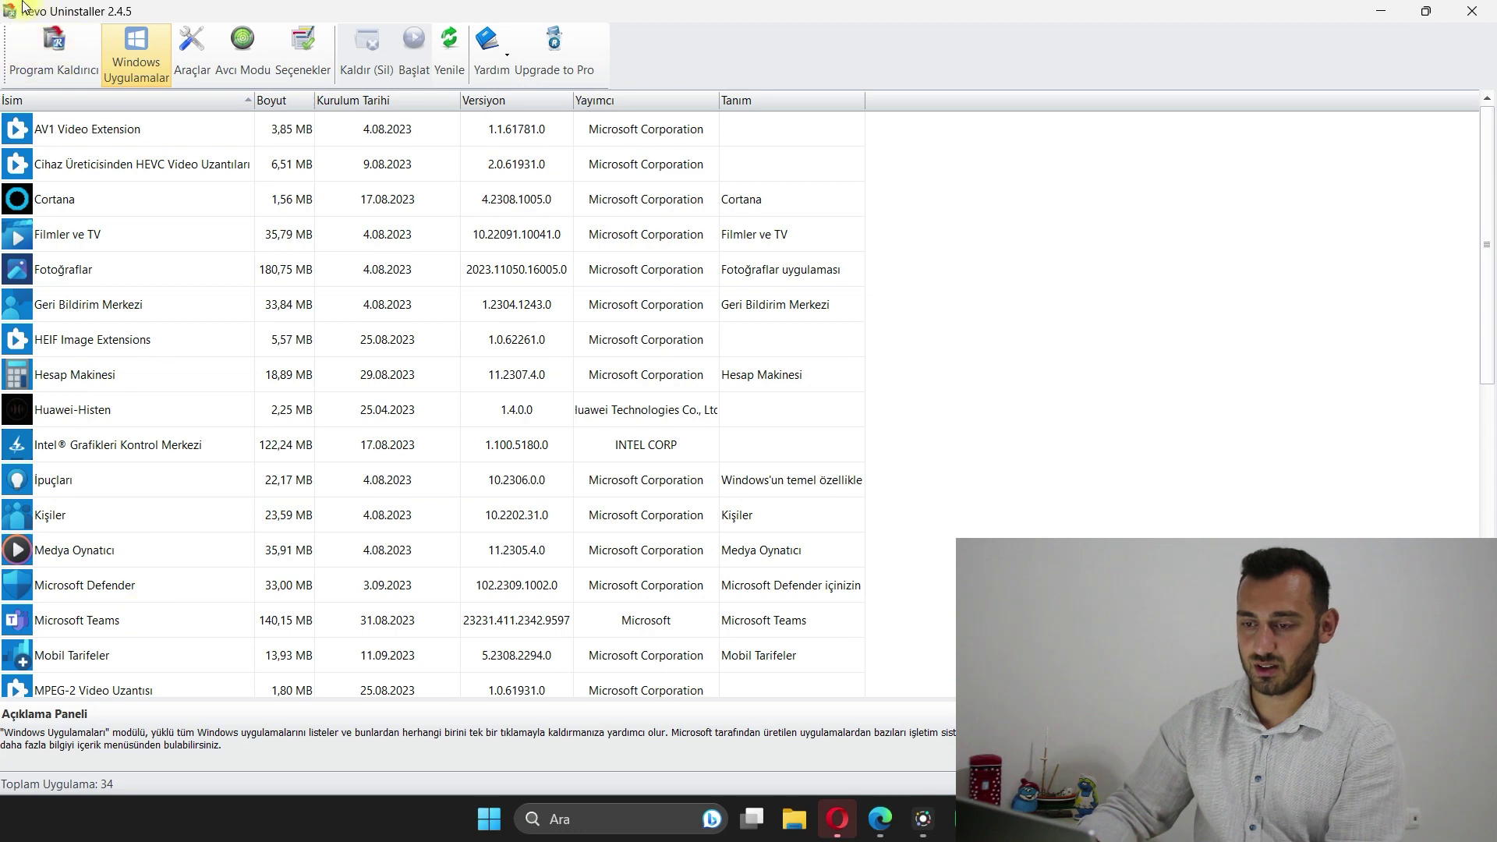
pyautogui.click(55, 40)
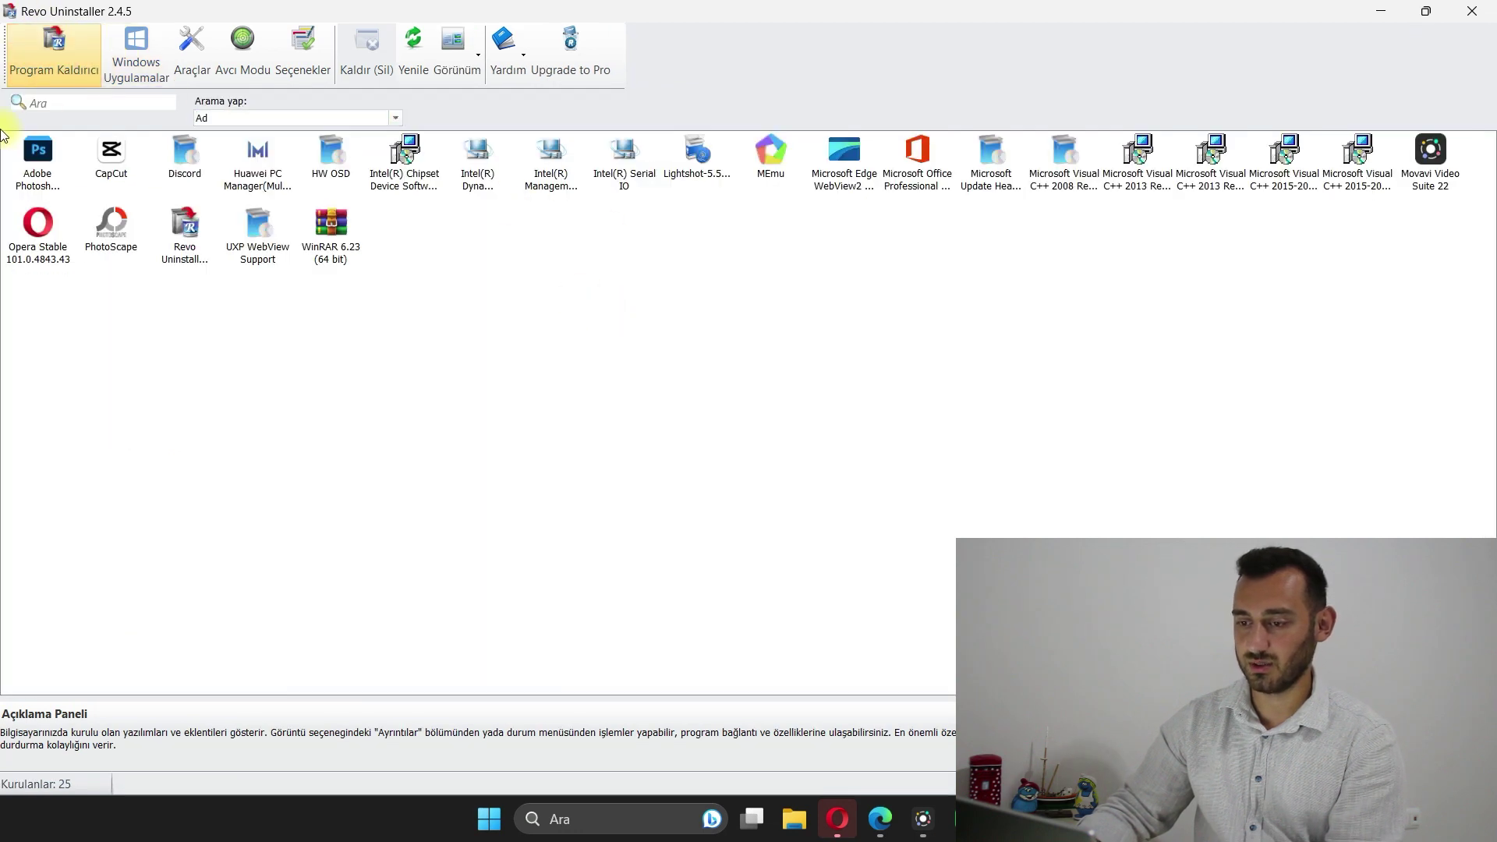
# - Start uninstalling CapCut, leaving the option to create a restore point before removal enabled
pyautogui.click(118, 160)
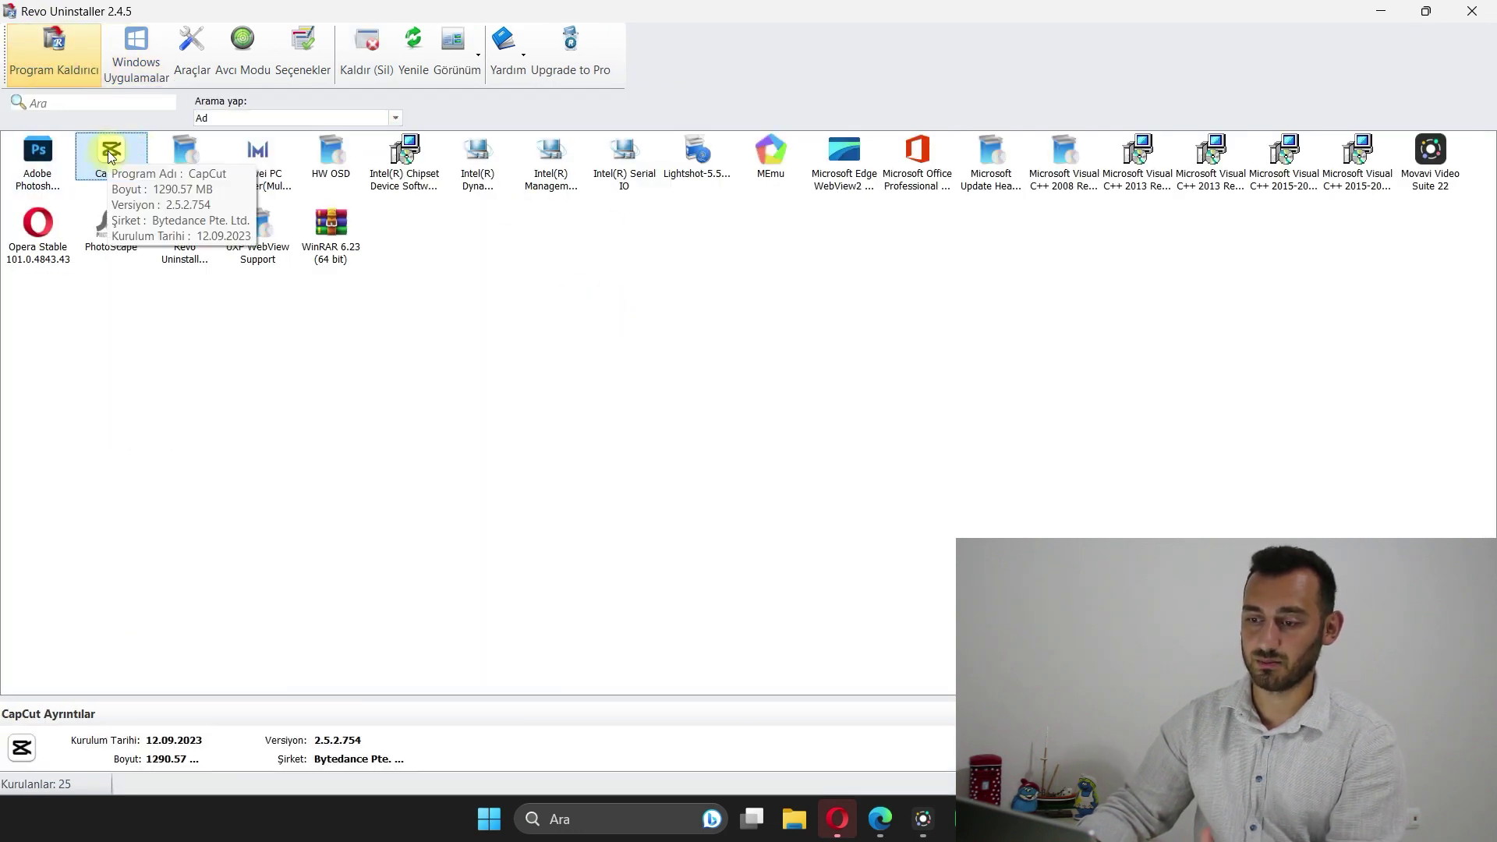
pyautogui.rightClick(109, 151)
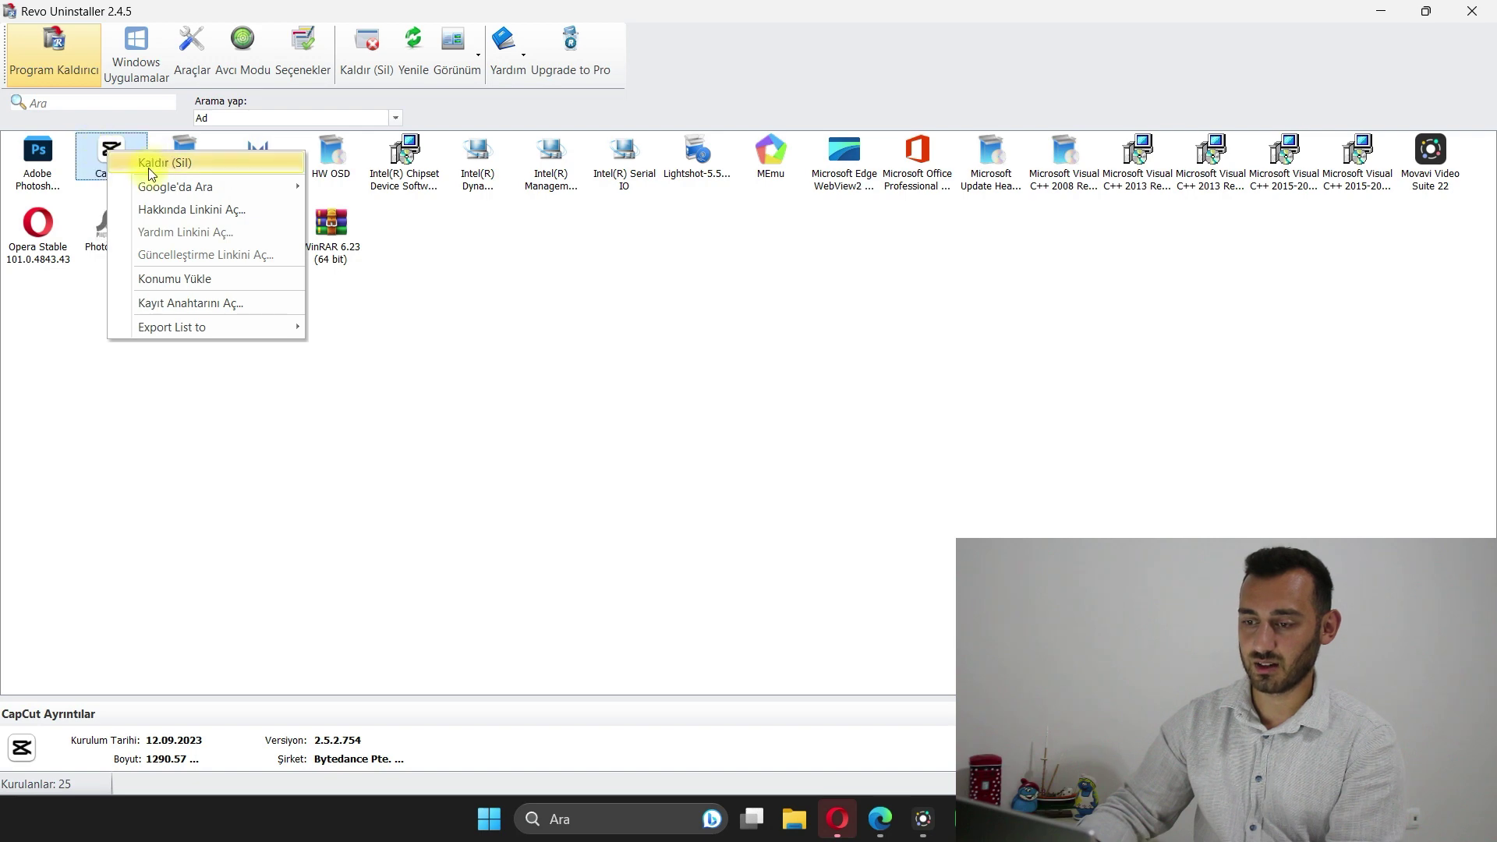
pyautogui.click(124, 164)
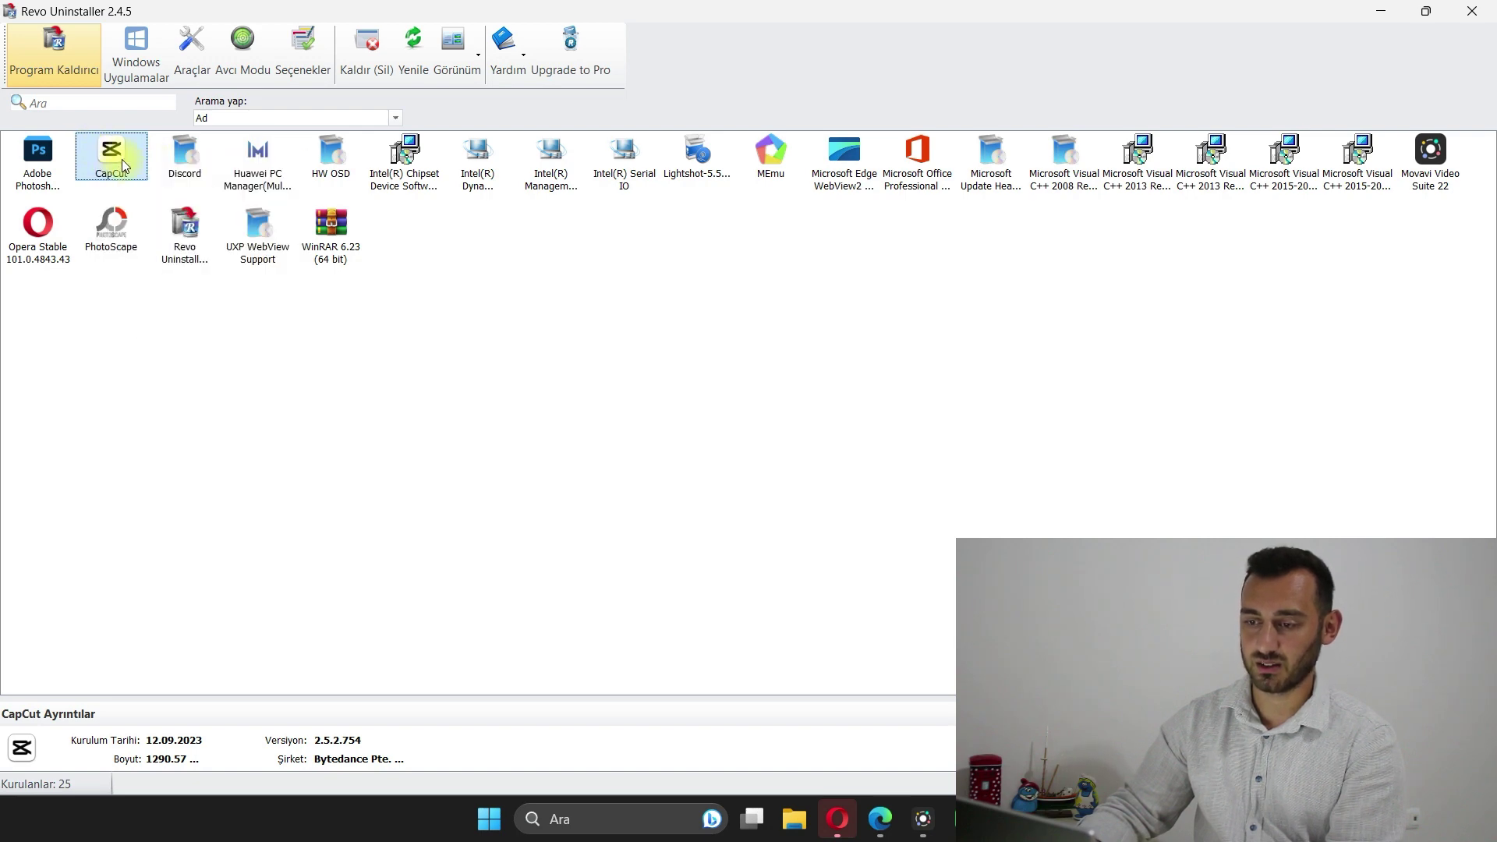
pyautogui.click(362, 59)
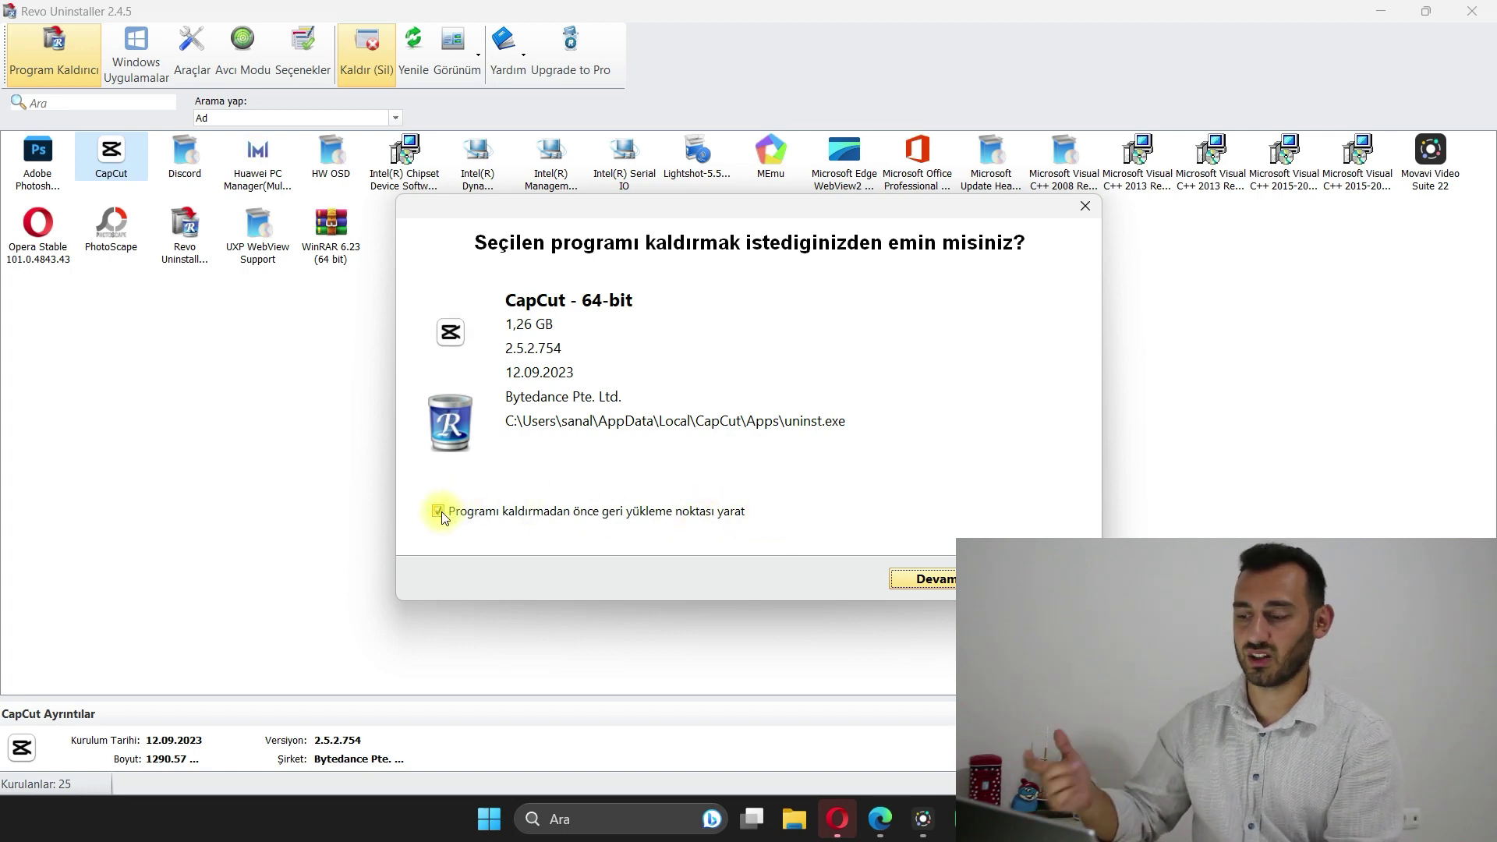
pyautogui.click(944, 581)
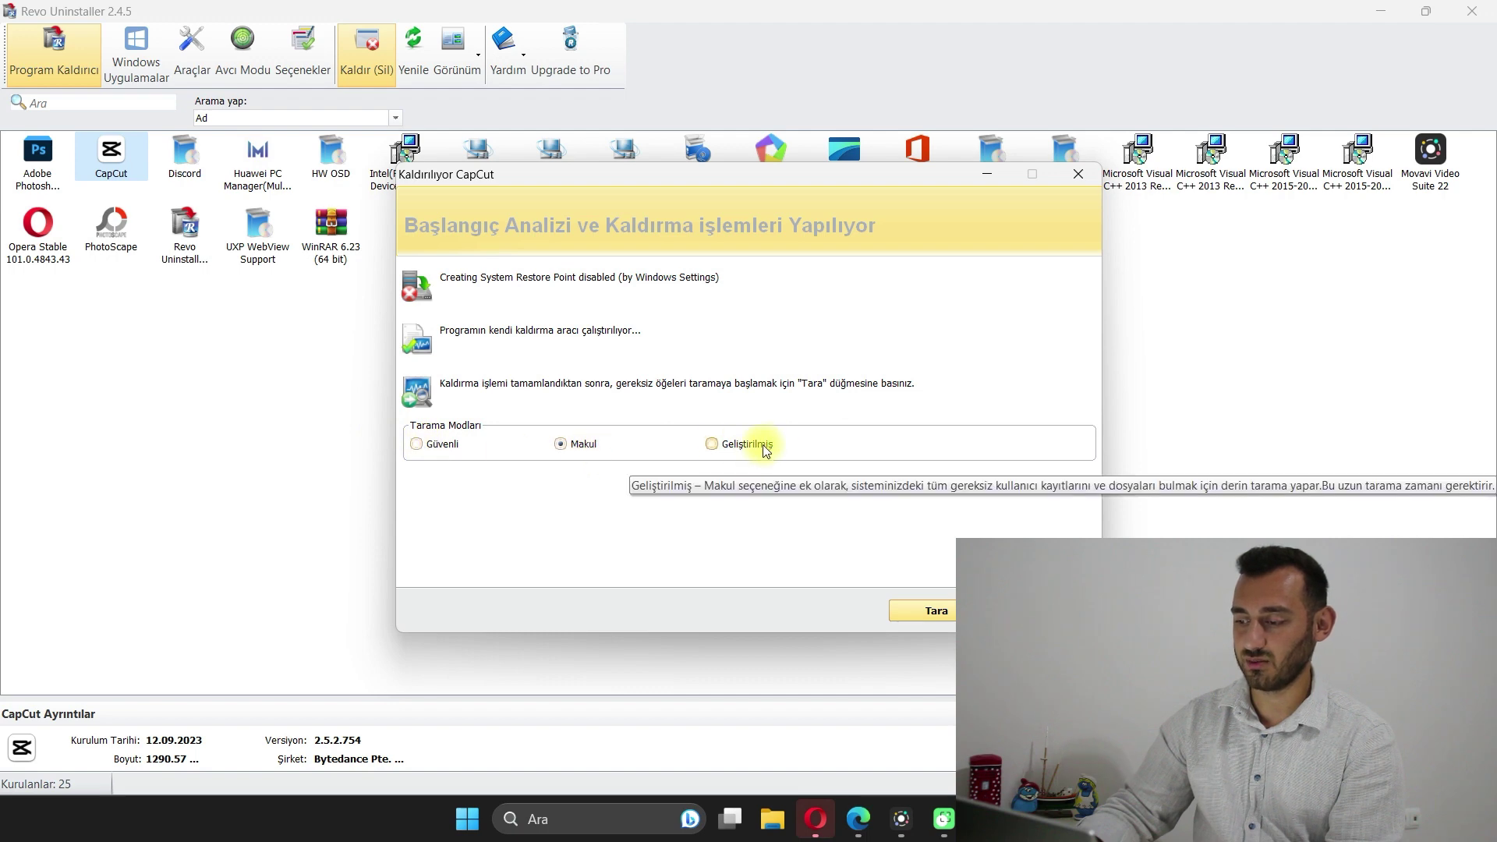
# - Scan for CapCut leftovers using the Geliştirilmiş scan mode
pyautogui.click(712, 445)
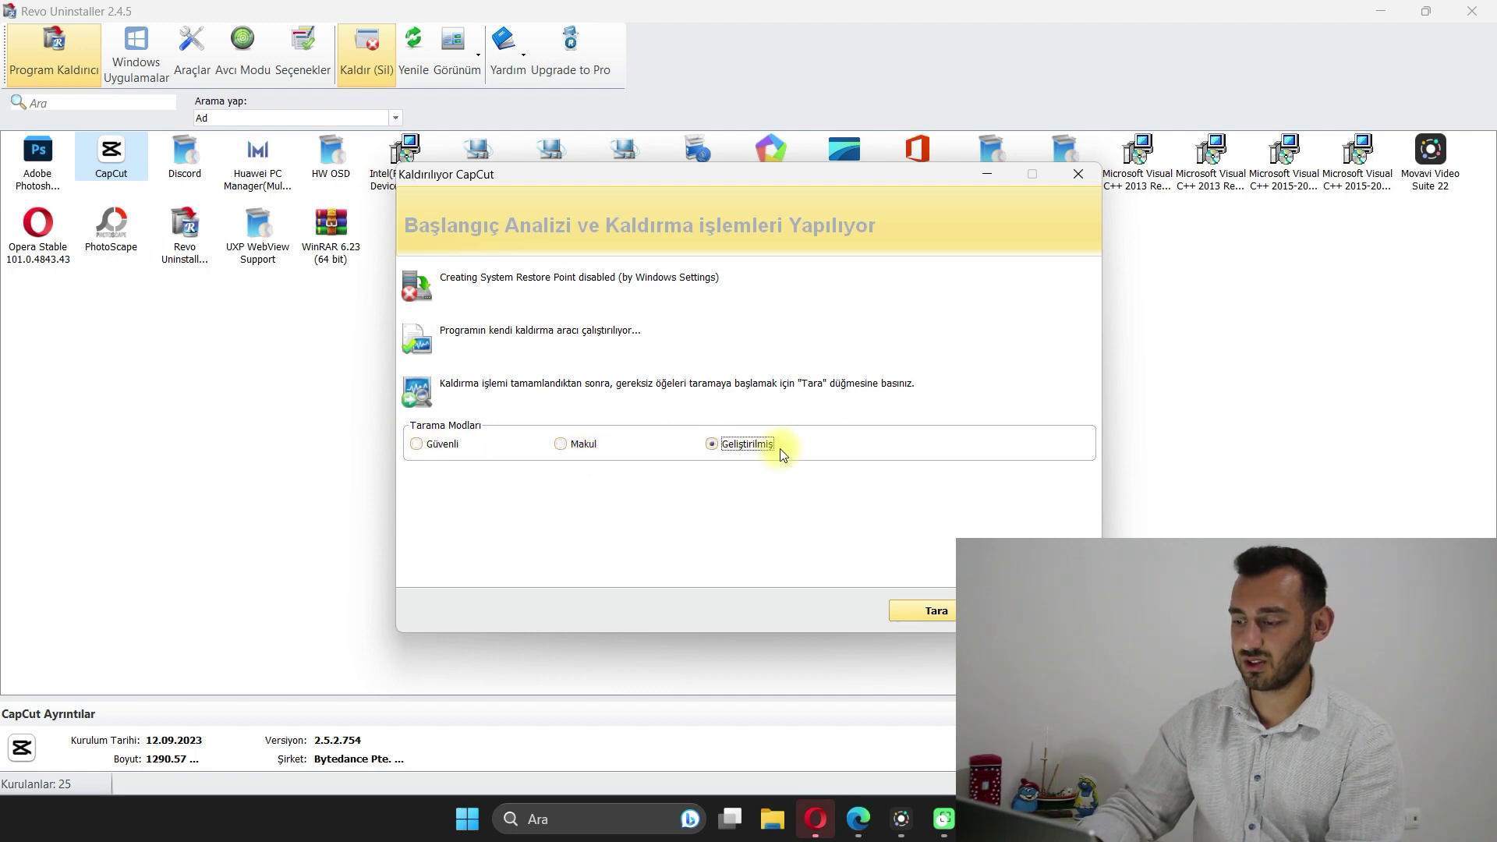
pyautogui.click(935, 611)
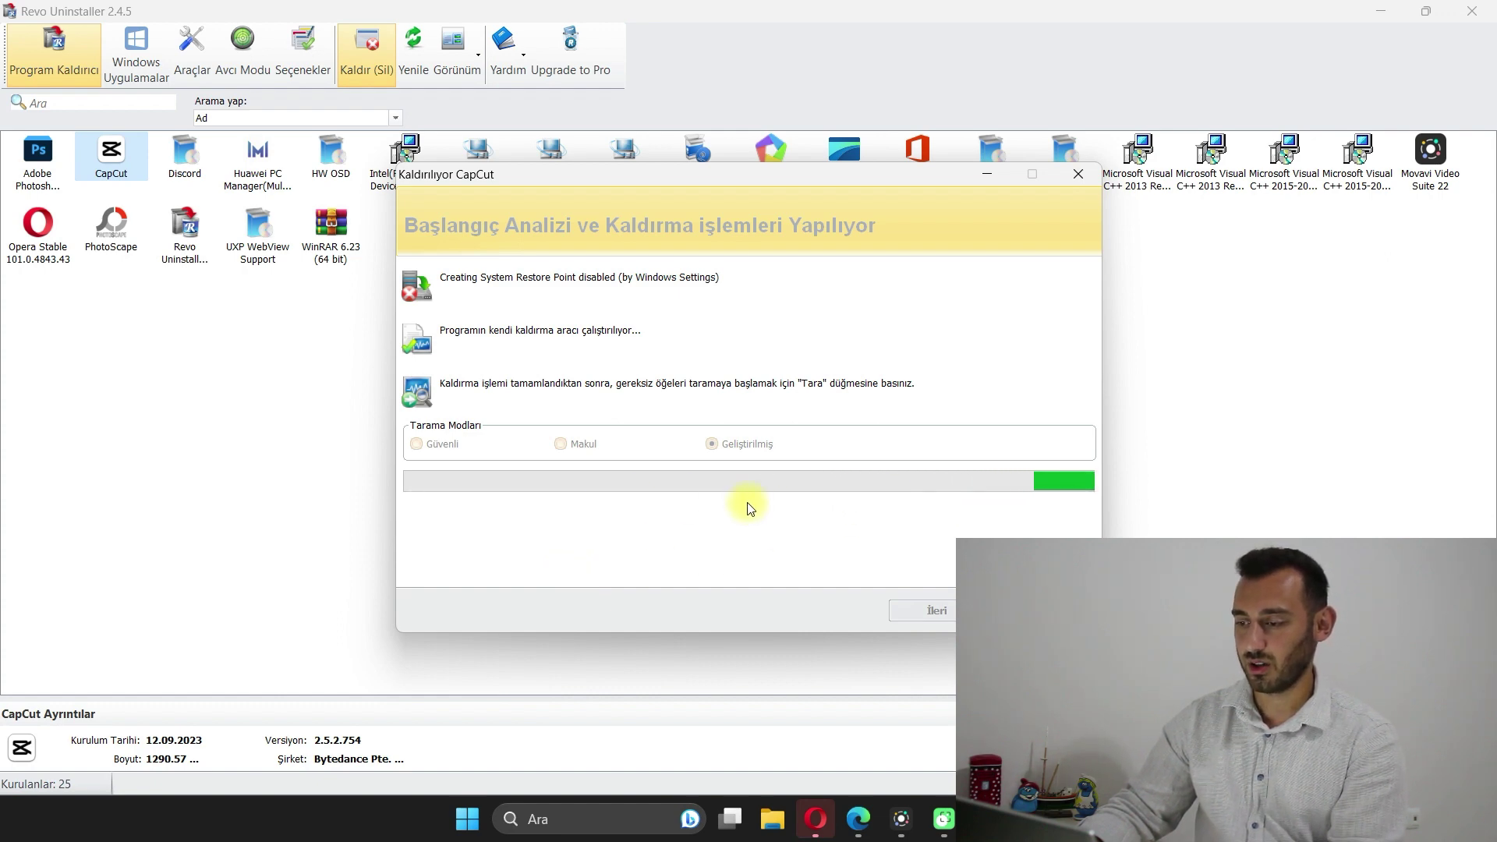
pyautogui.moveTo(677, 179); pyautogui.dragTo(656, 146)
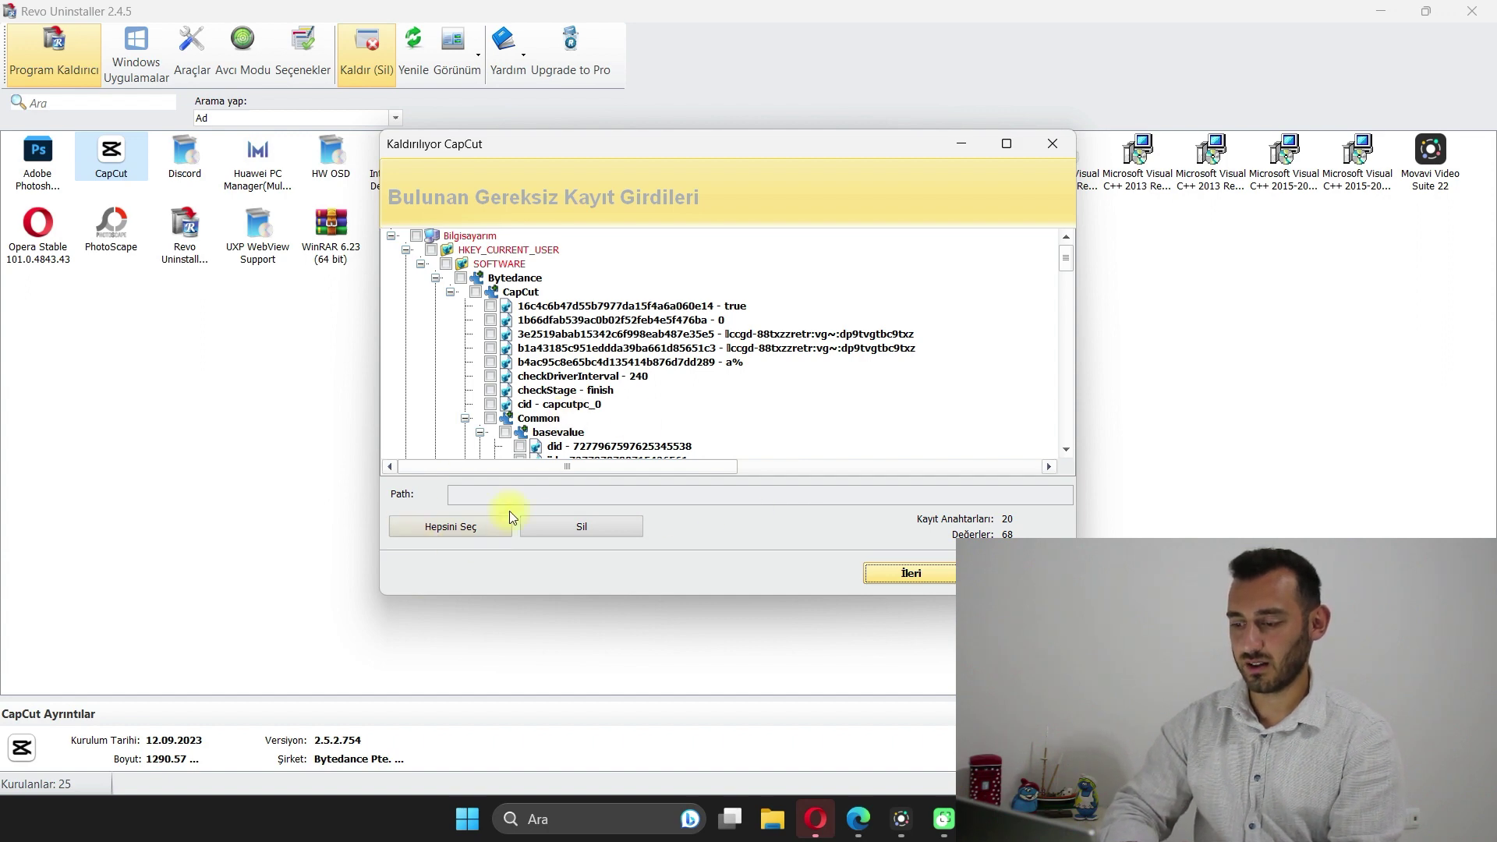
# - Select all leftover registry entries found for CapCut and delete them
pyautogui.click(462, 530)
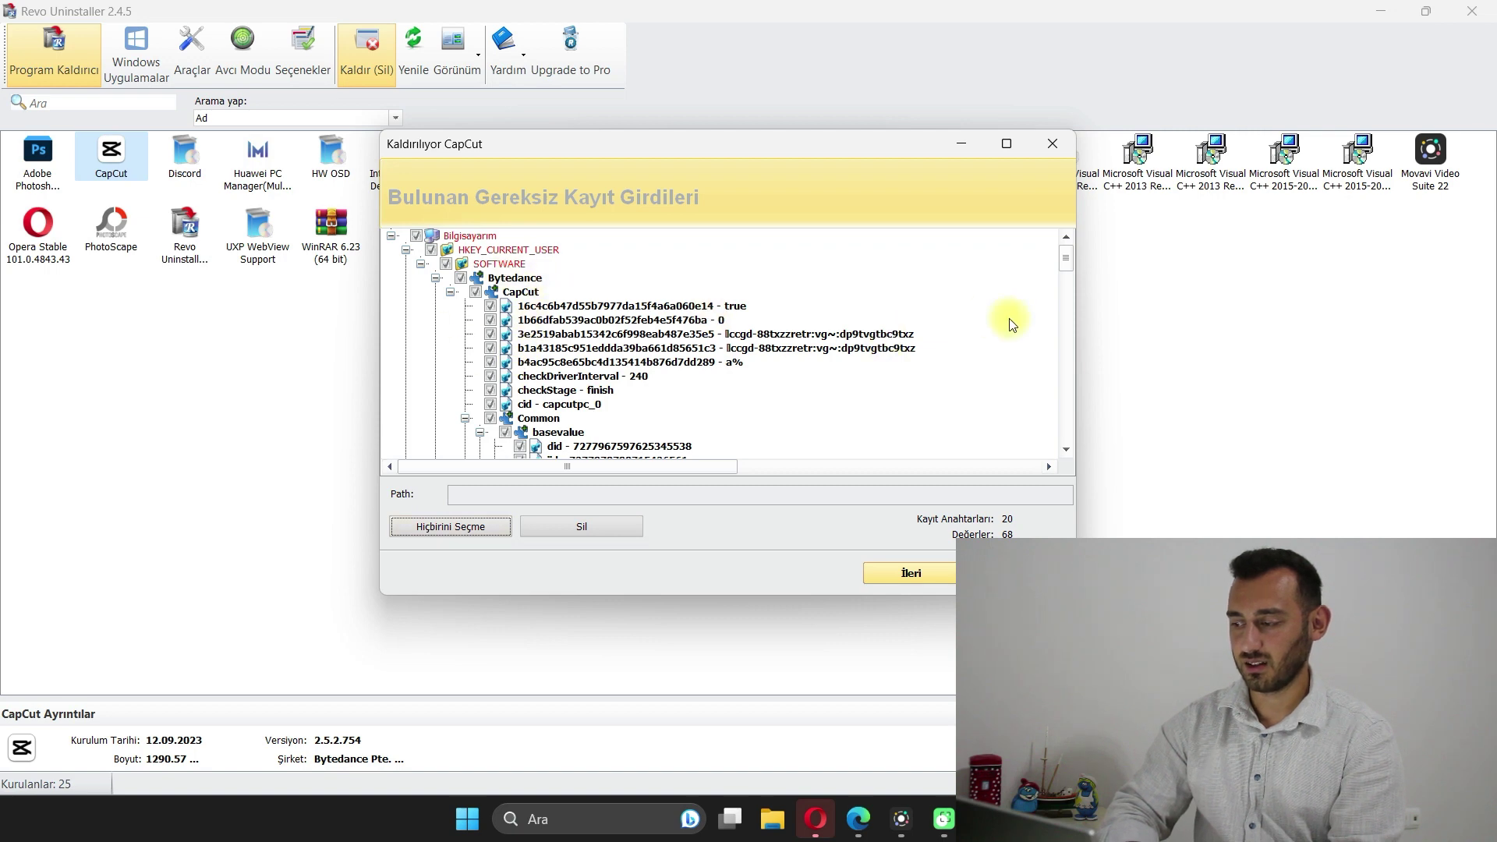
pyautogui.moveTo(1068, 258); pyautogui.dragTo(1119, 227)
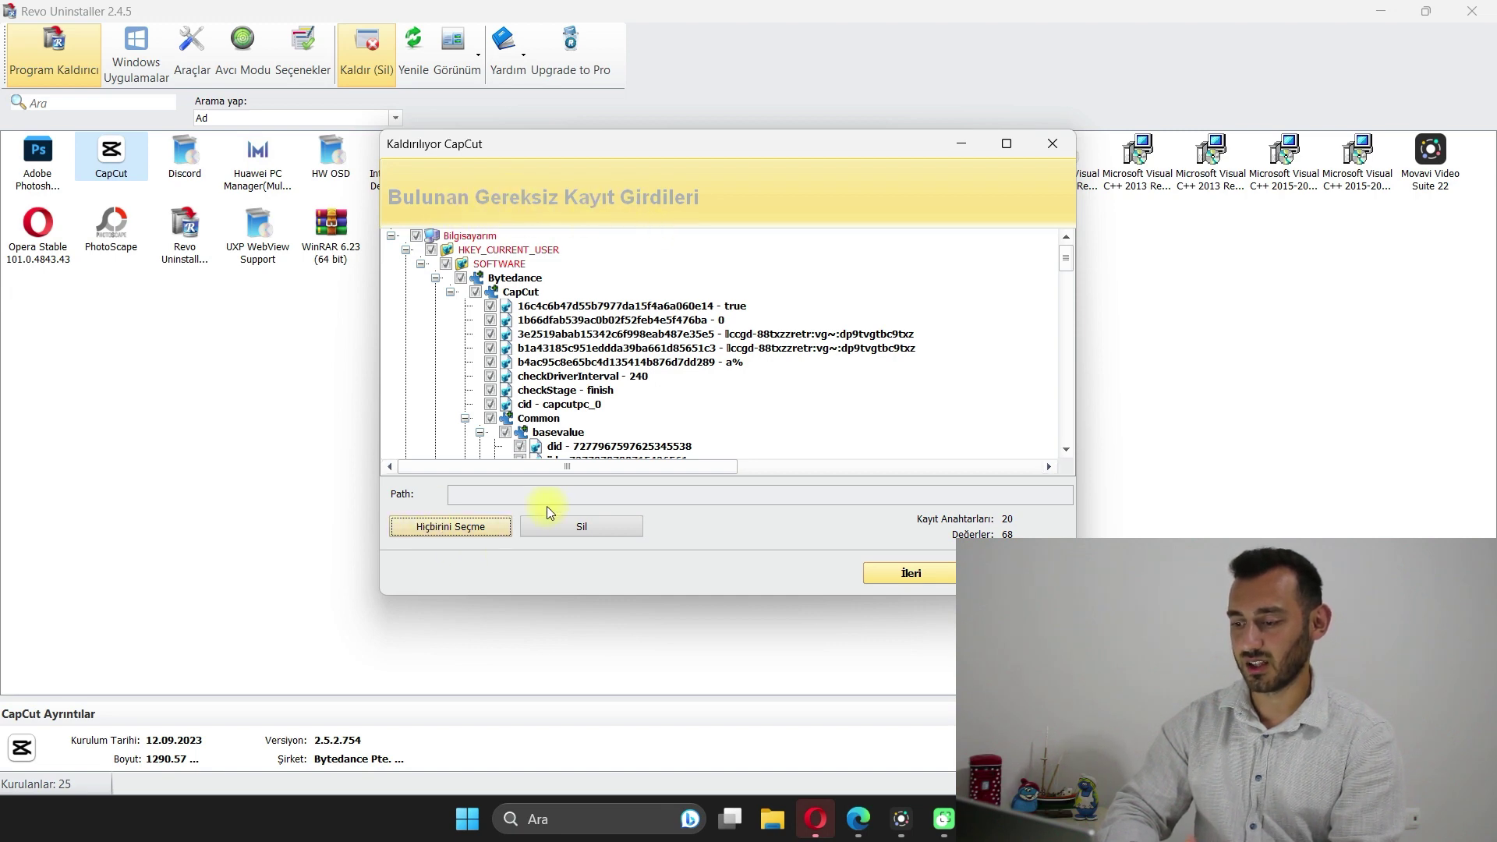
pyautogui.click(590, 524)
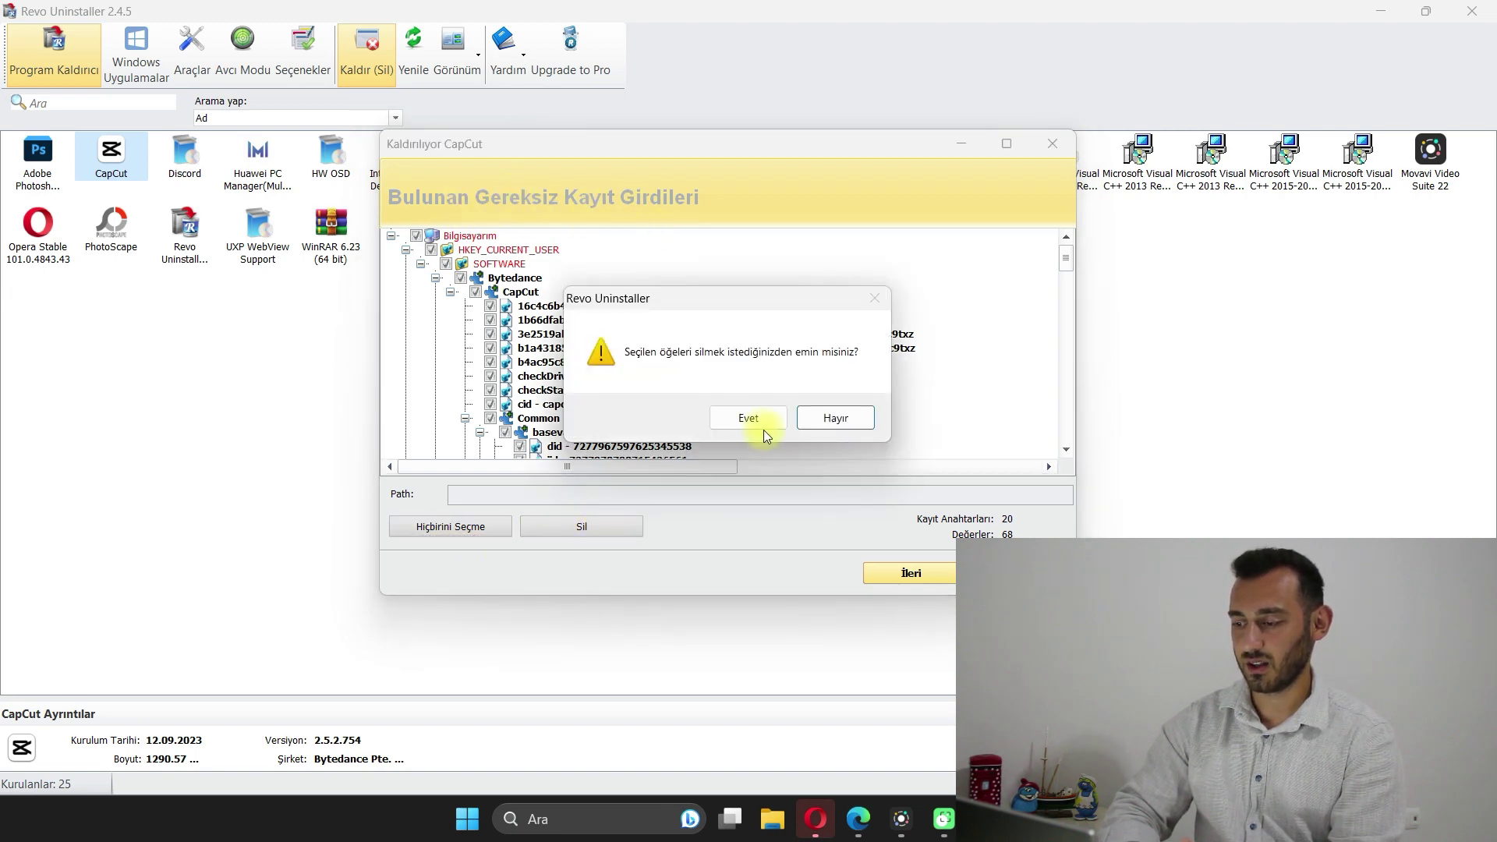
pyautogui.click(764, 427)
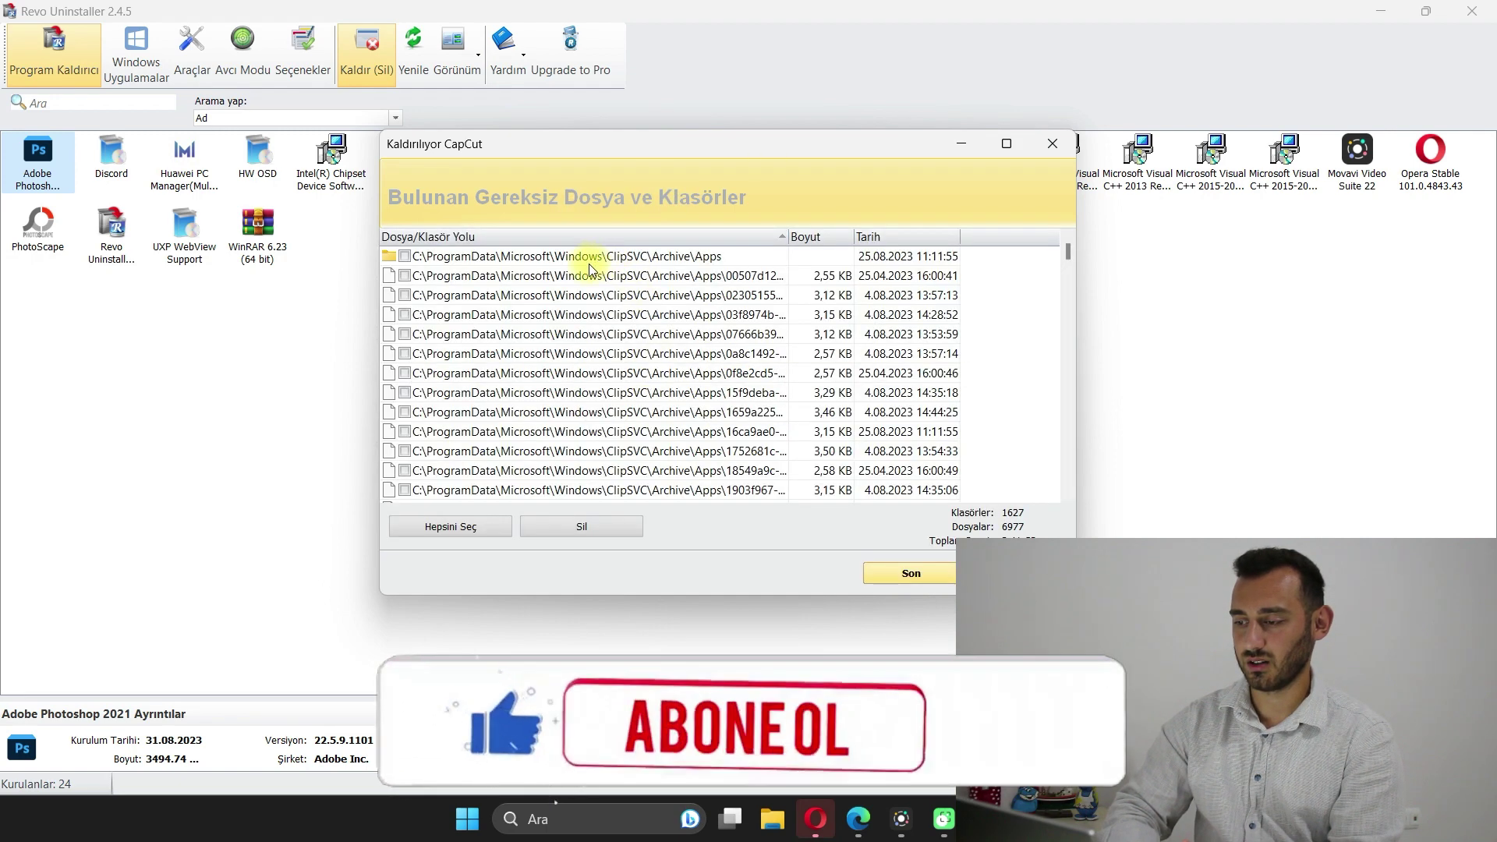
# - Select all the leftover files and folders found, delete them and finish the cleanup
pyautogui.click(443, 530)
pyautogui.click(588, 522)
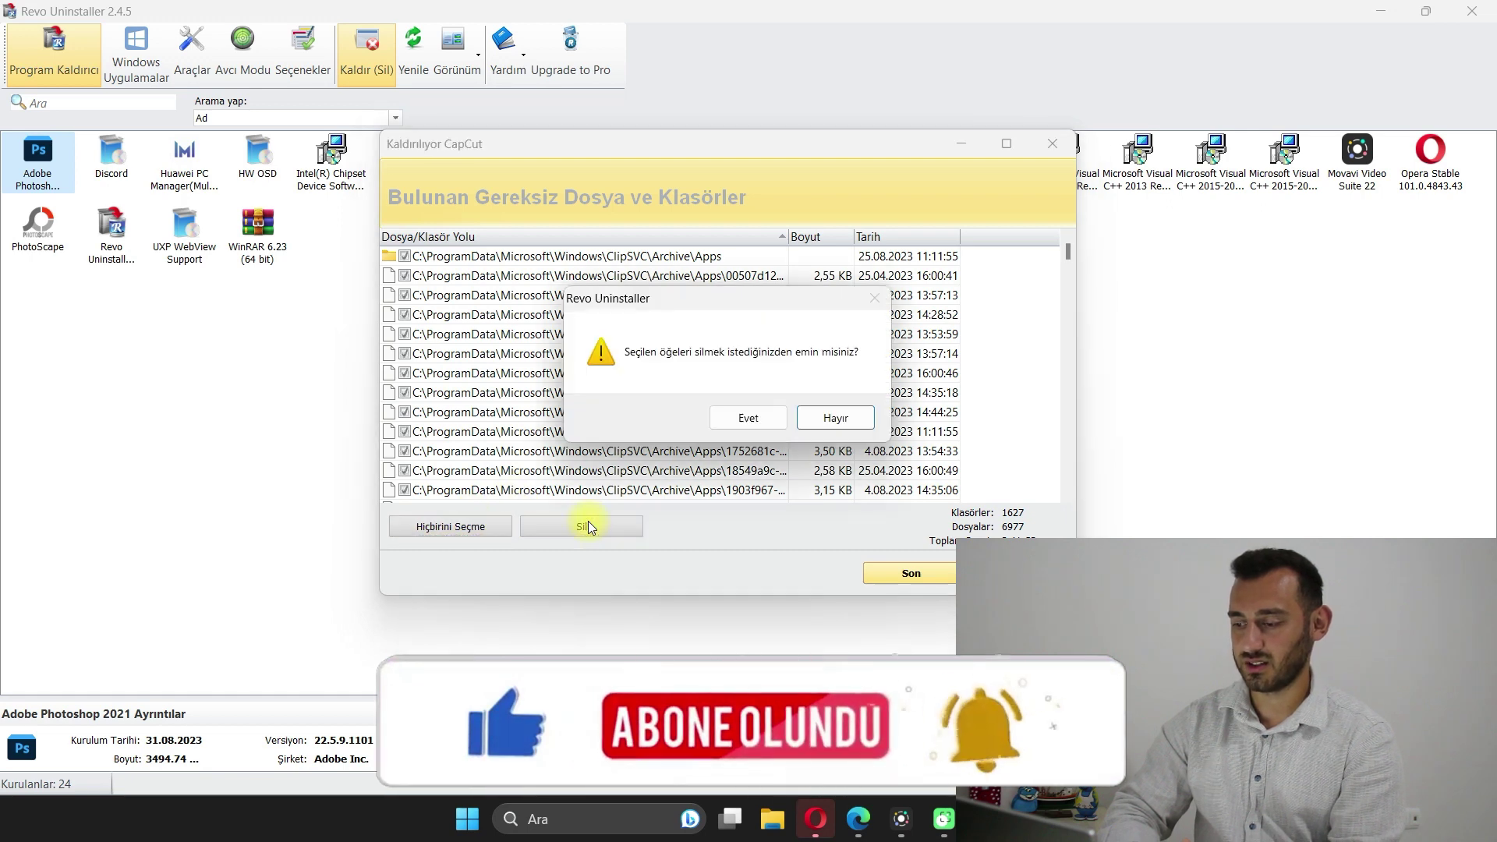
pyautogui.click(746, 418)
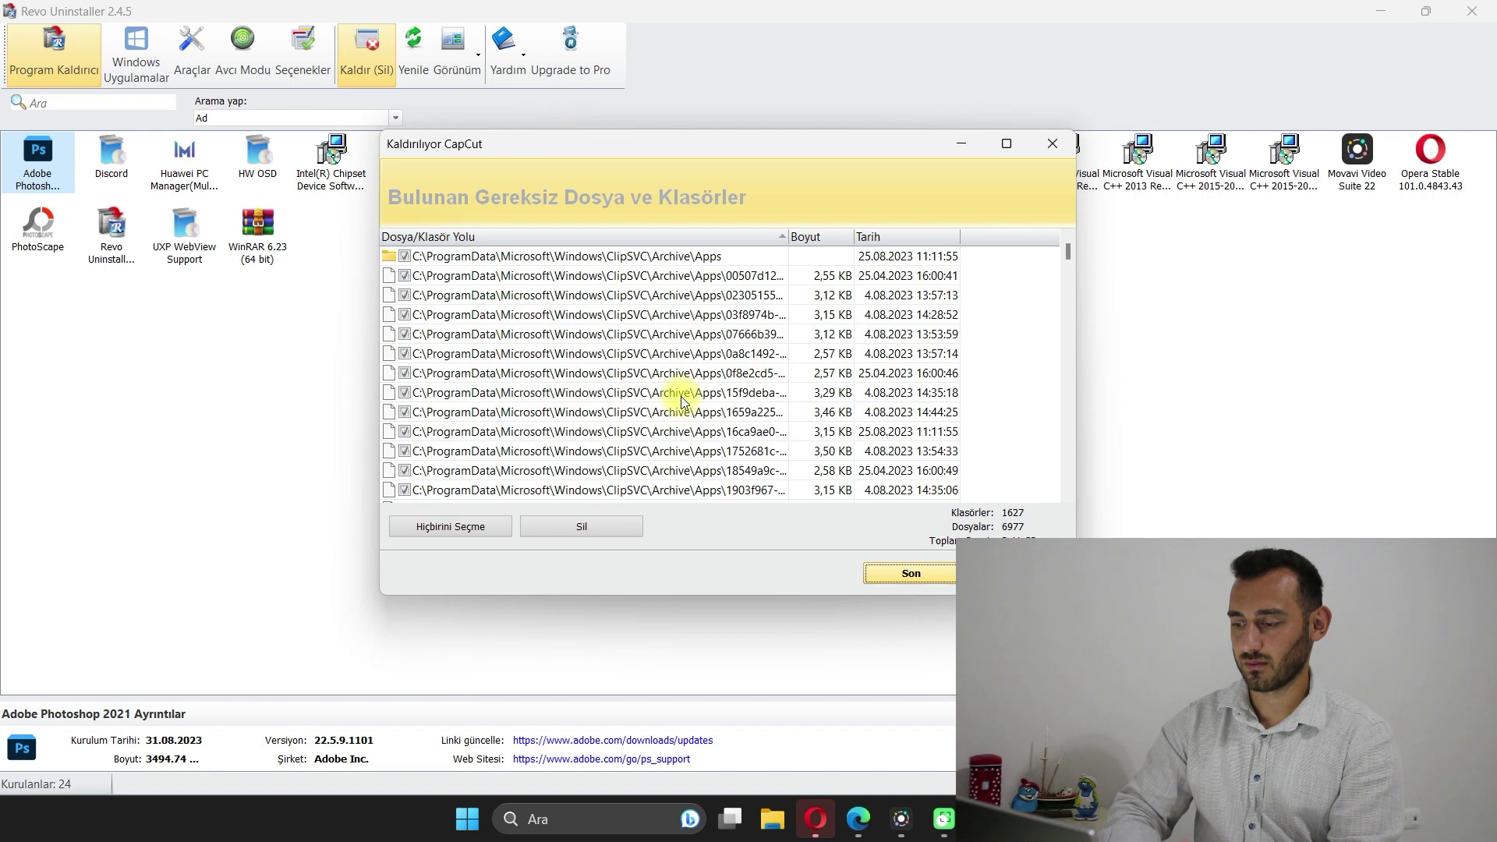
pyautogui.click(915, 582)
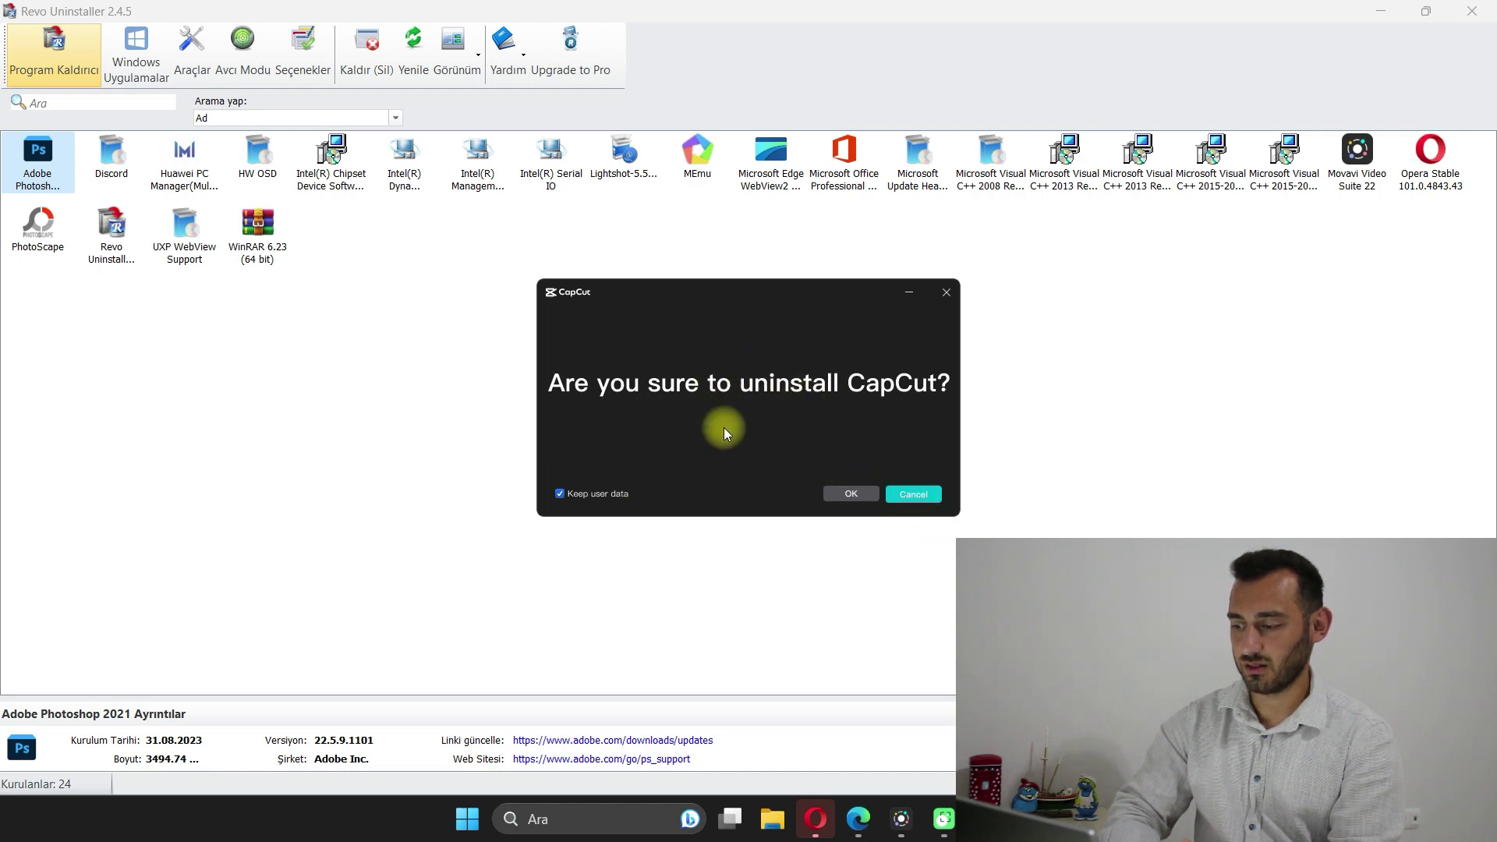
# - Confirm the removal in CapCut's own uninstaller with Keep user data enabled, and close it when complete
pyautogui.click(834, 495)
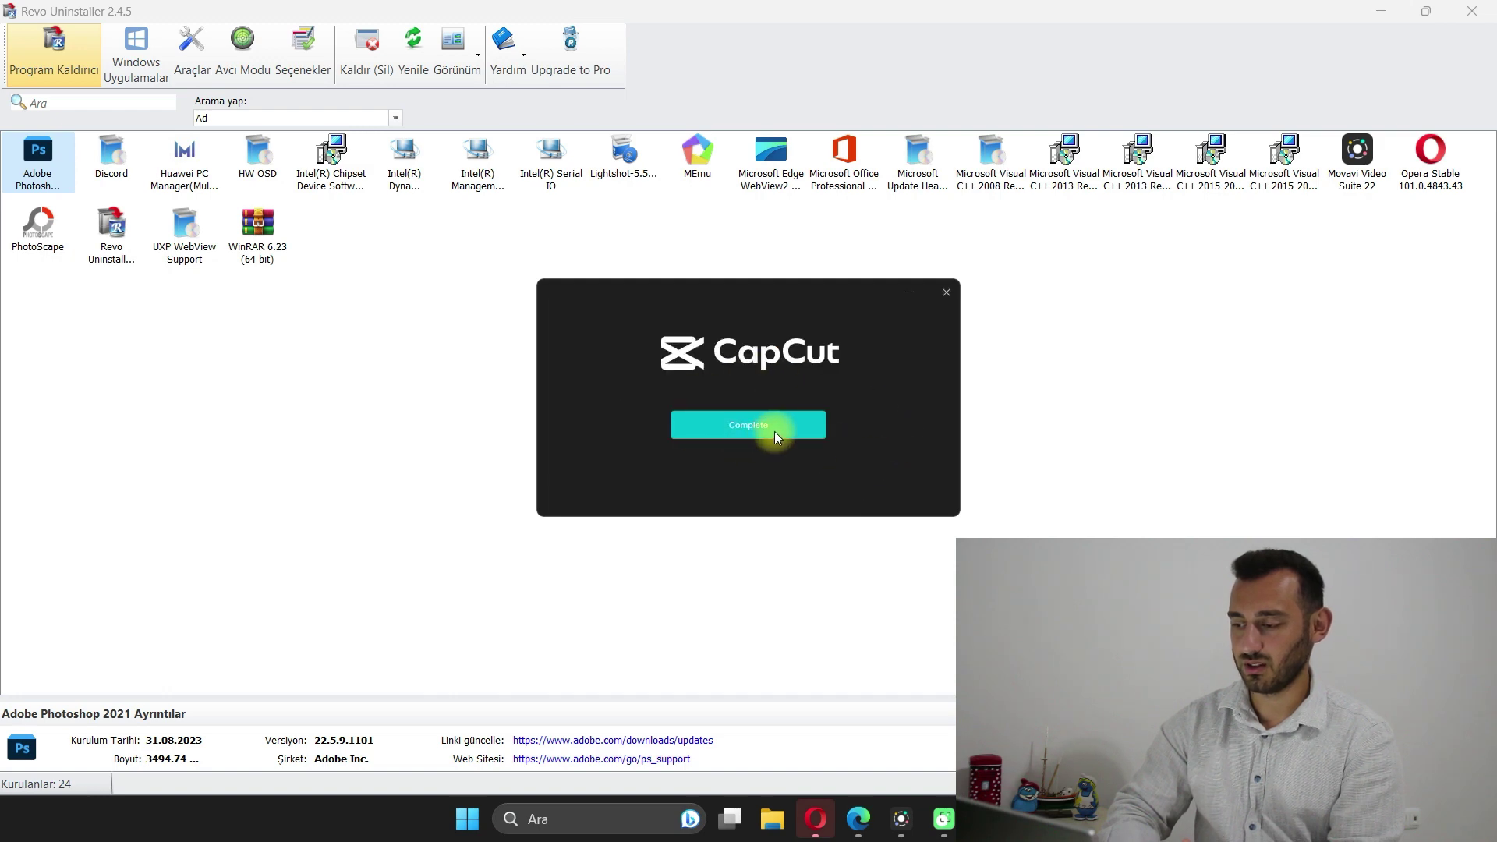
pyautogui.click(774, 432)
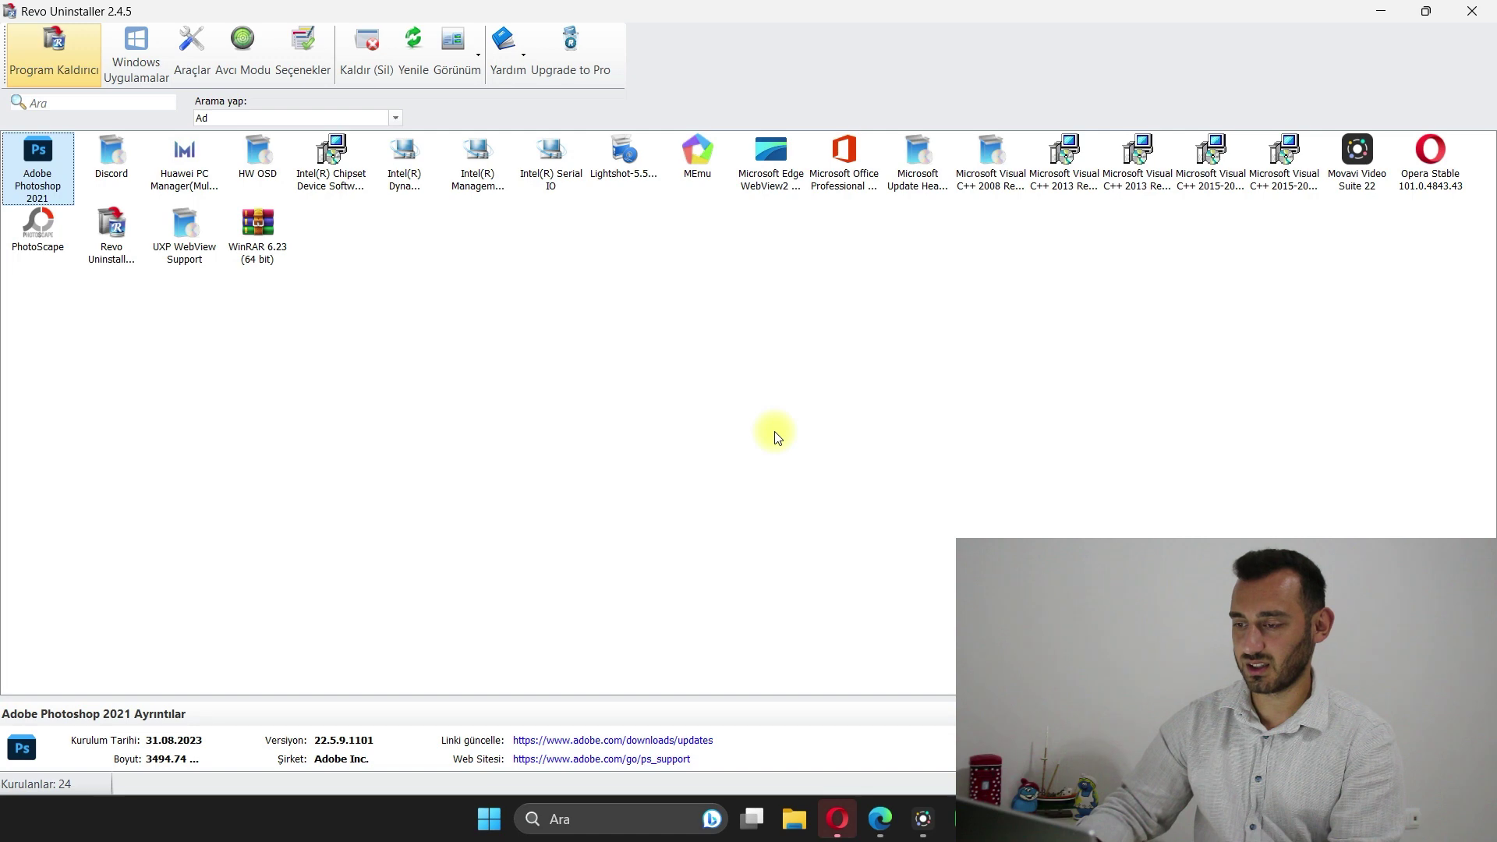
# - Open the Windows installed apps list (Program ekle veya kaldır) and search it for "cap"
pyautogui.click(604, 820)
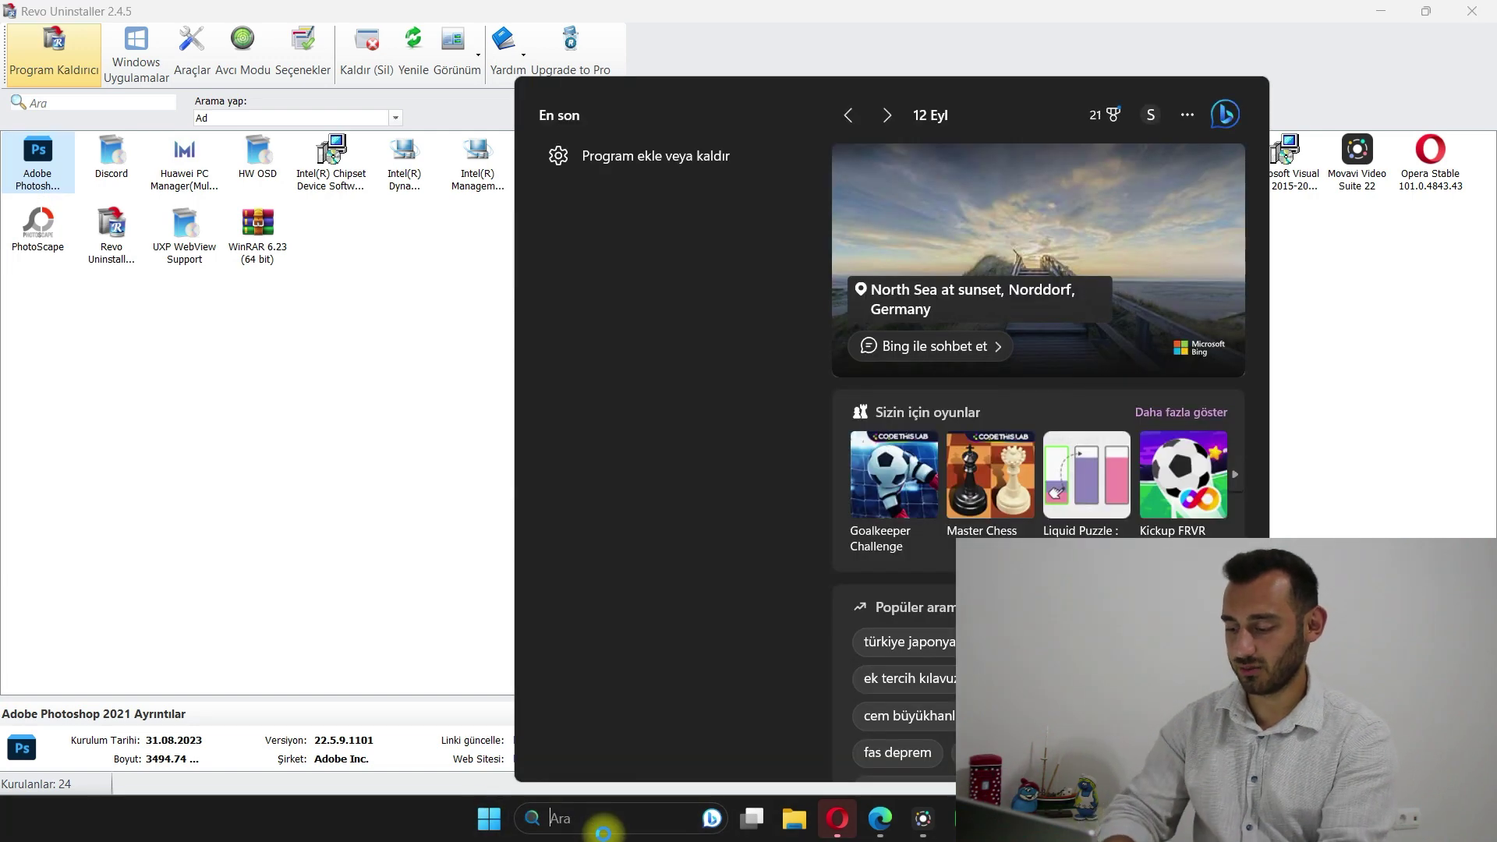
pyautogui.write('program')
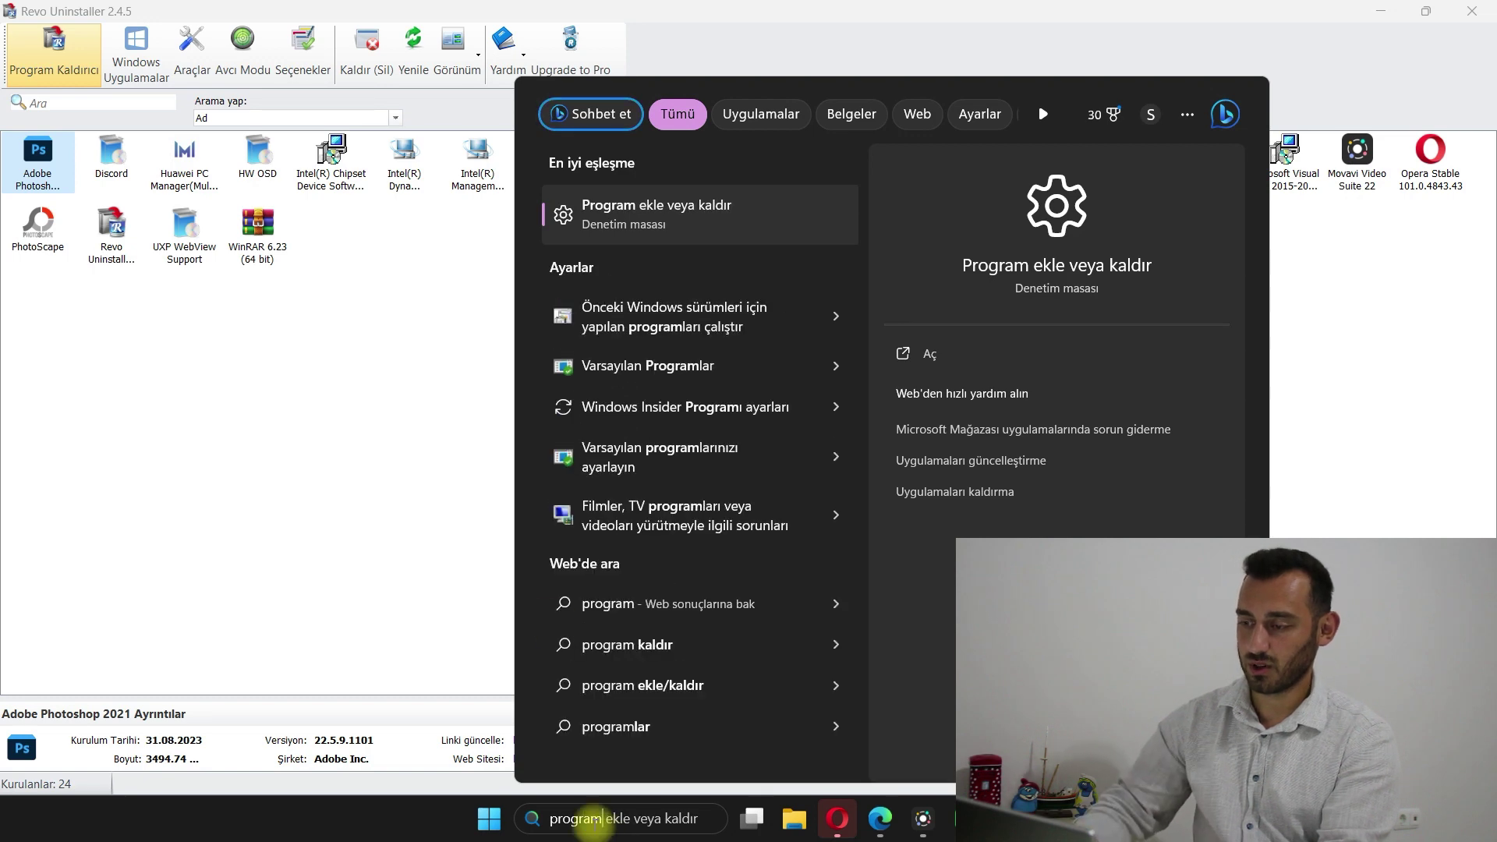
pyautogui.click(663, 234)
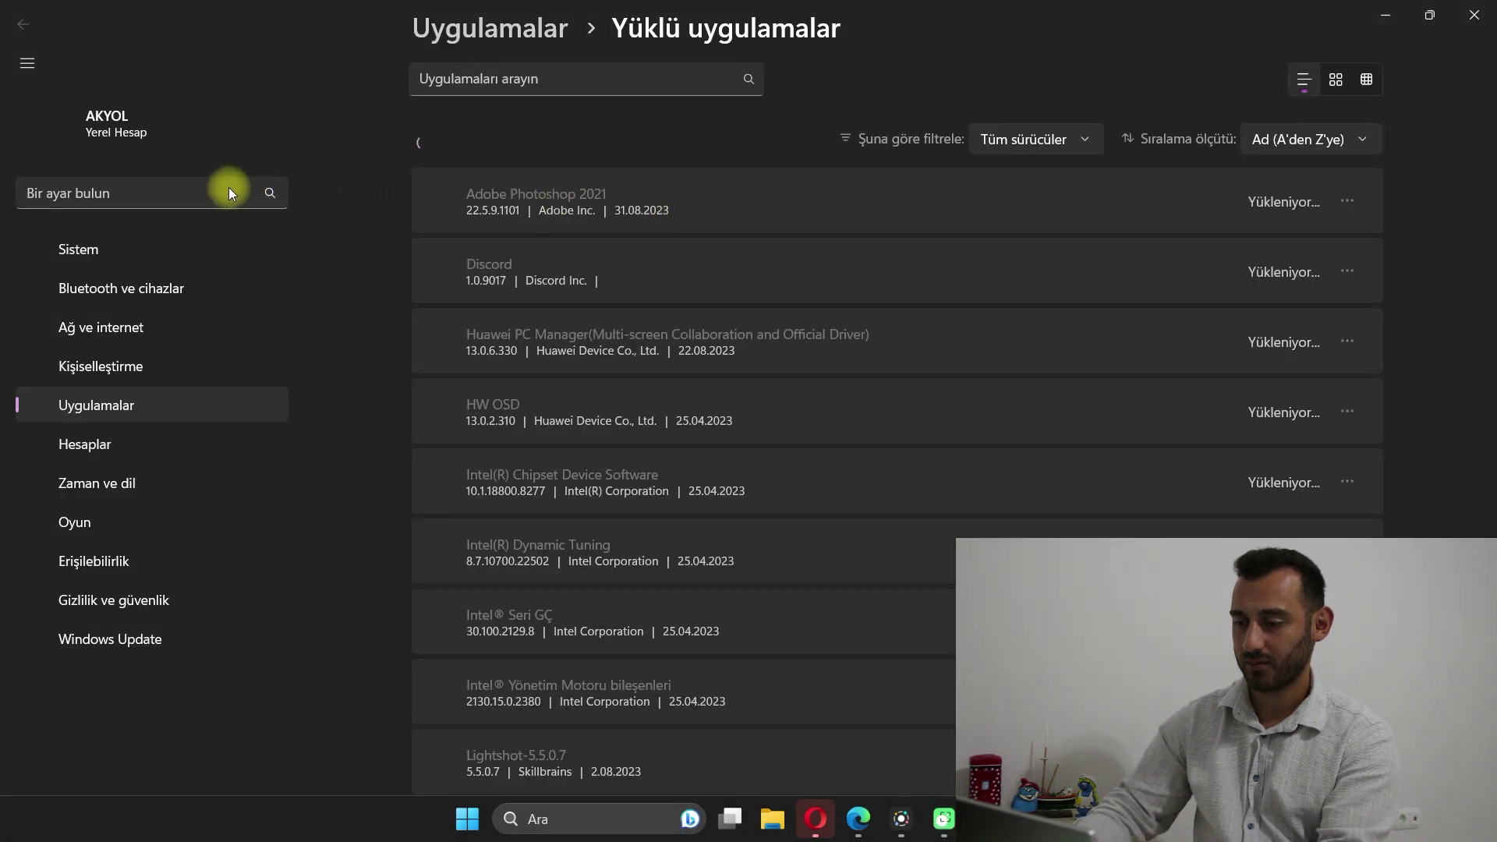
pyautogui.click(543, 127)
pyautogui.write('cap')
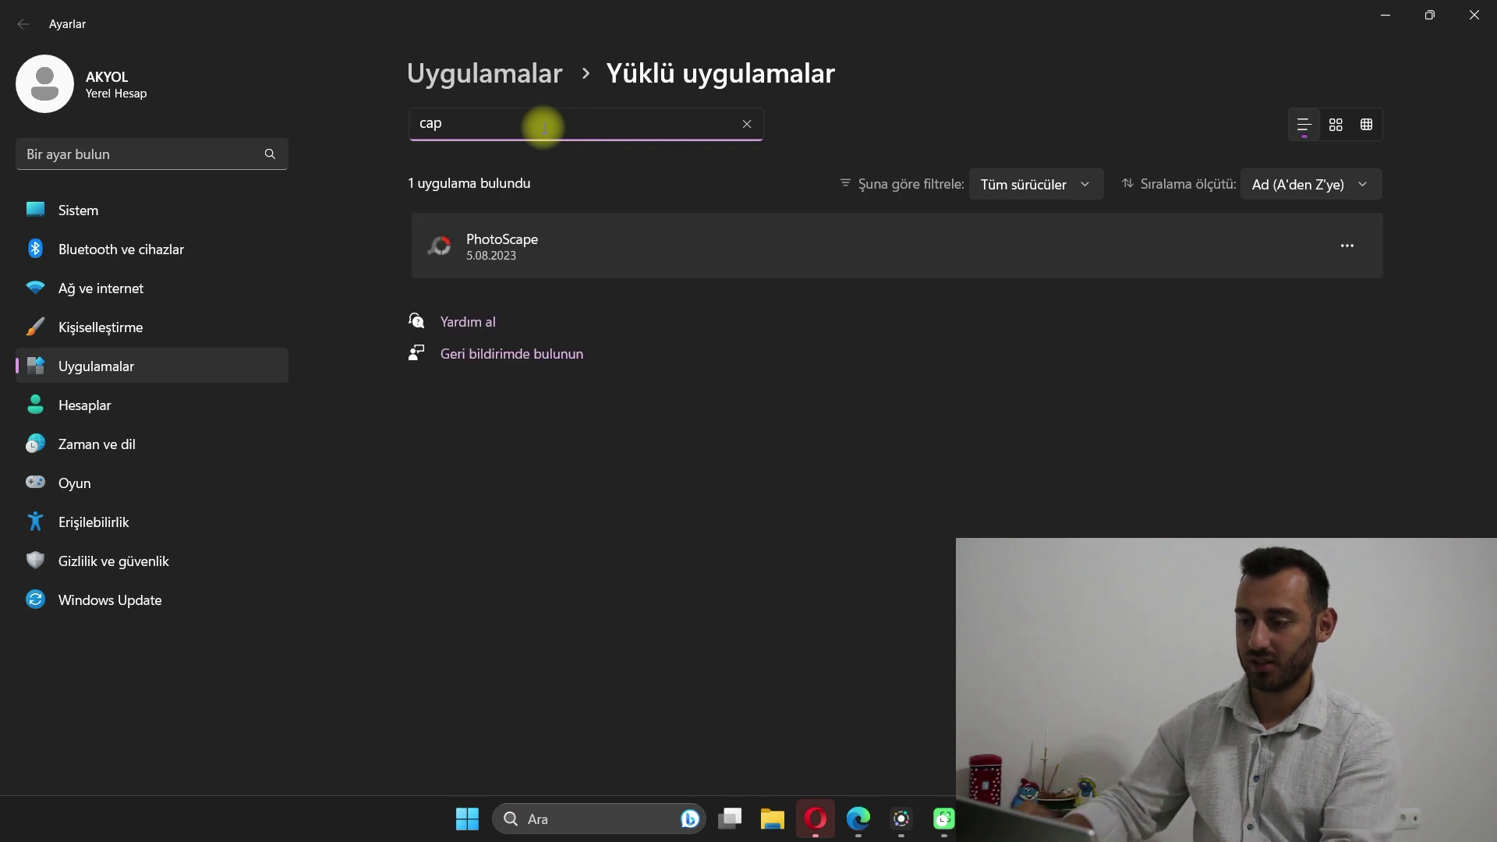
# - Open Program Dosyaları (x86) on drive C: in File Explorer and search the folder for "capcut"
pyautogui.click(772, 819)
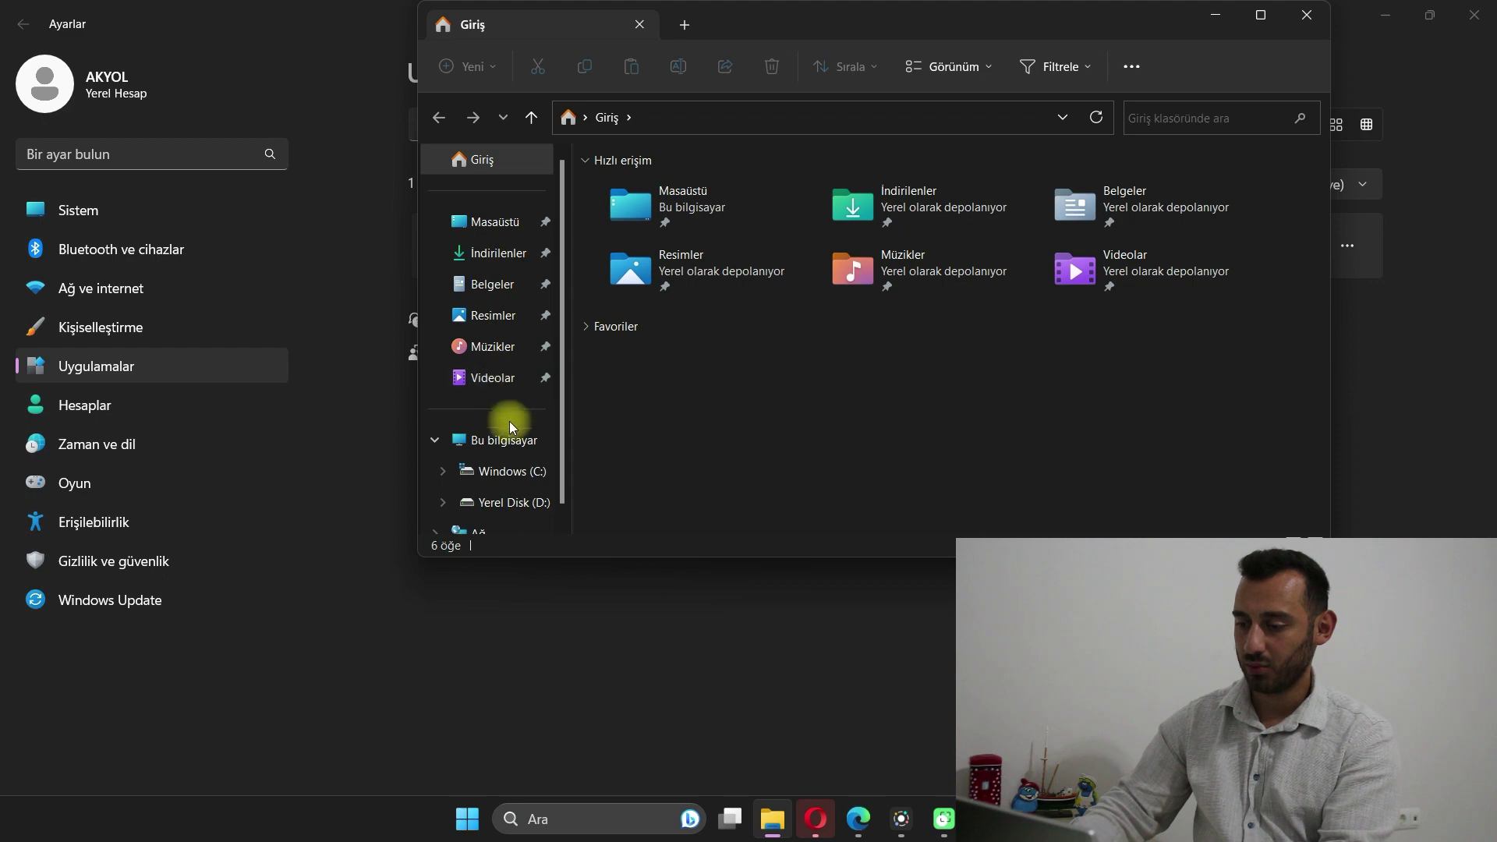
pyautogui.click(511, 444)
pyautogui.doubleClick(685, 203)
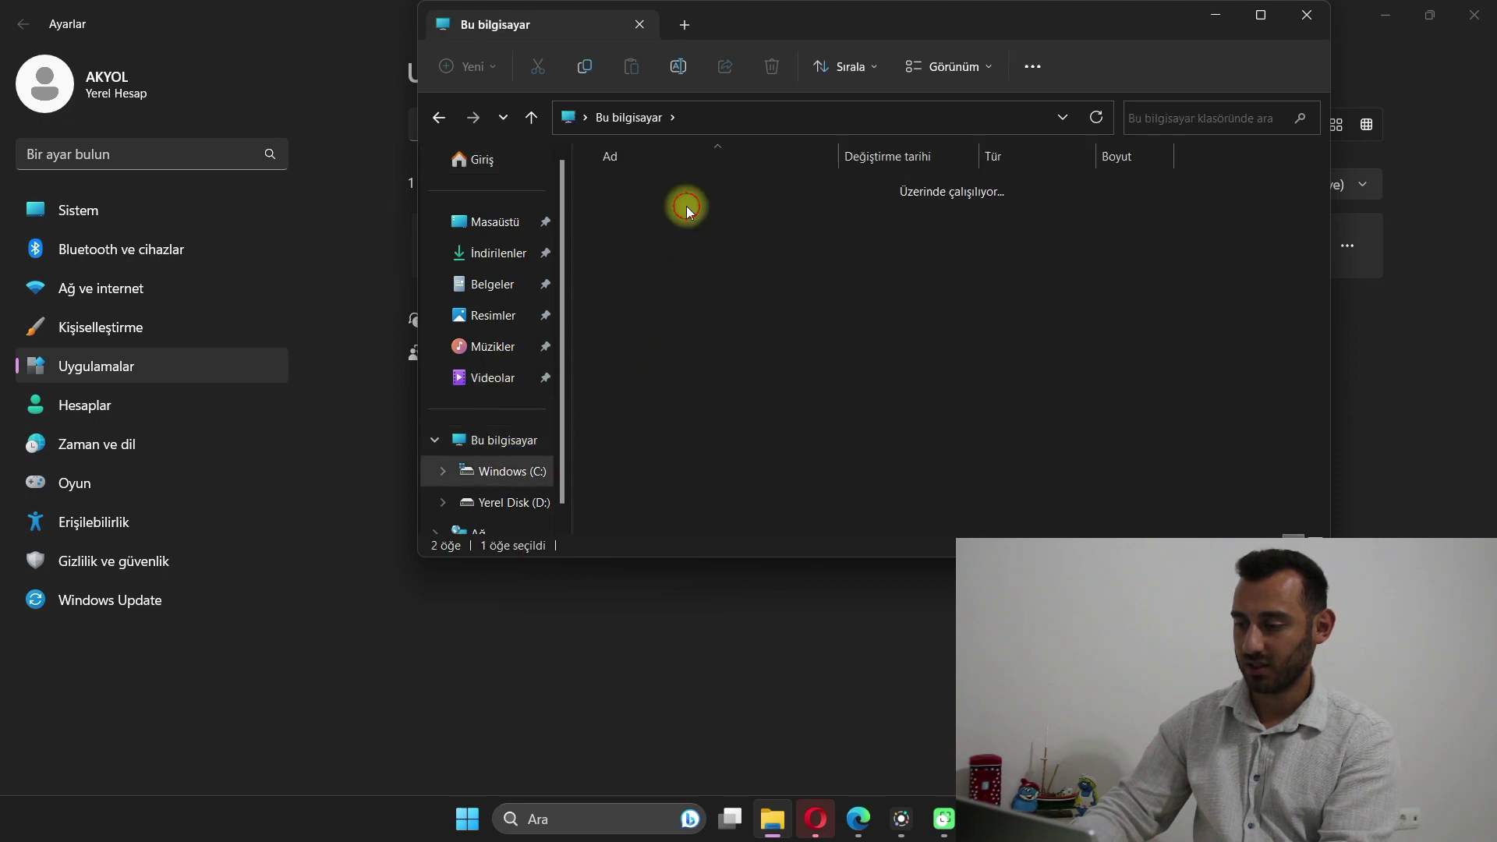
pyautogui.doubleClick(709, 223)
pyautogui.click(709, 223)
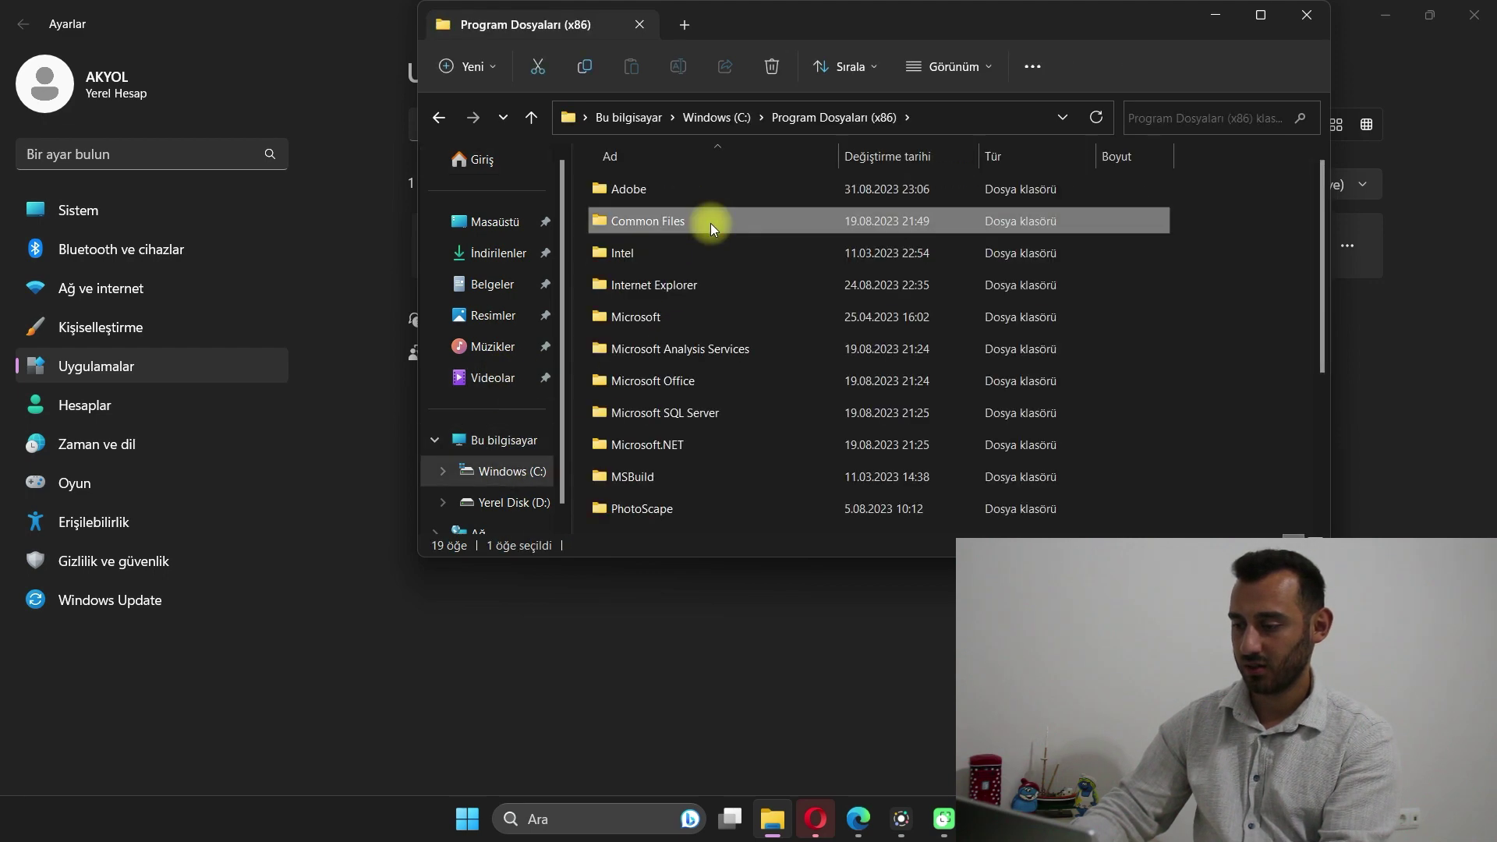
pyautogui.click(1233, 121)
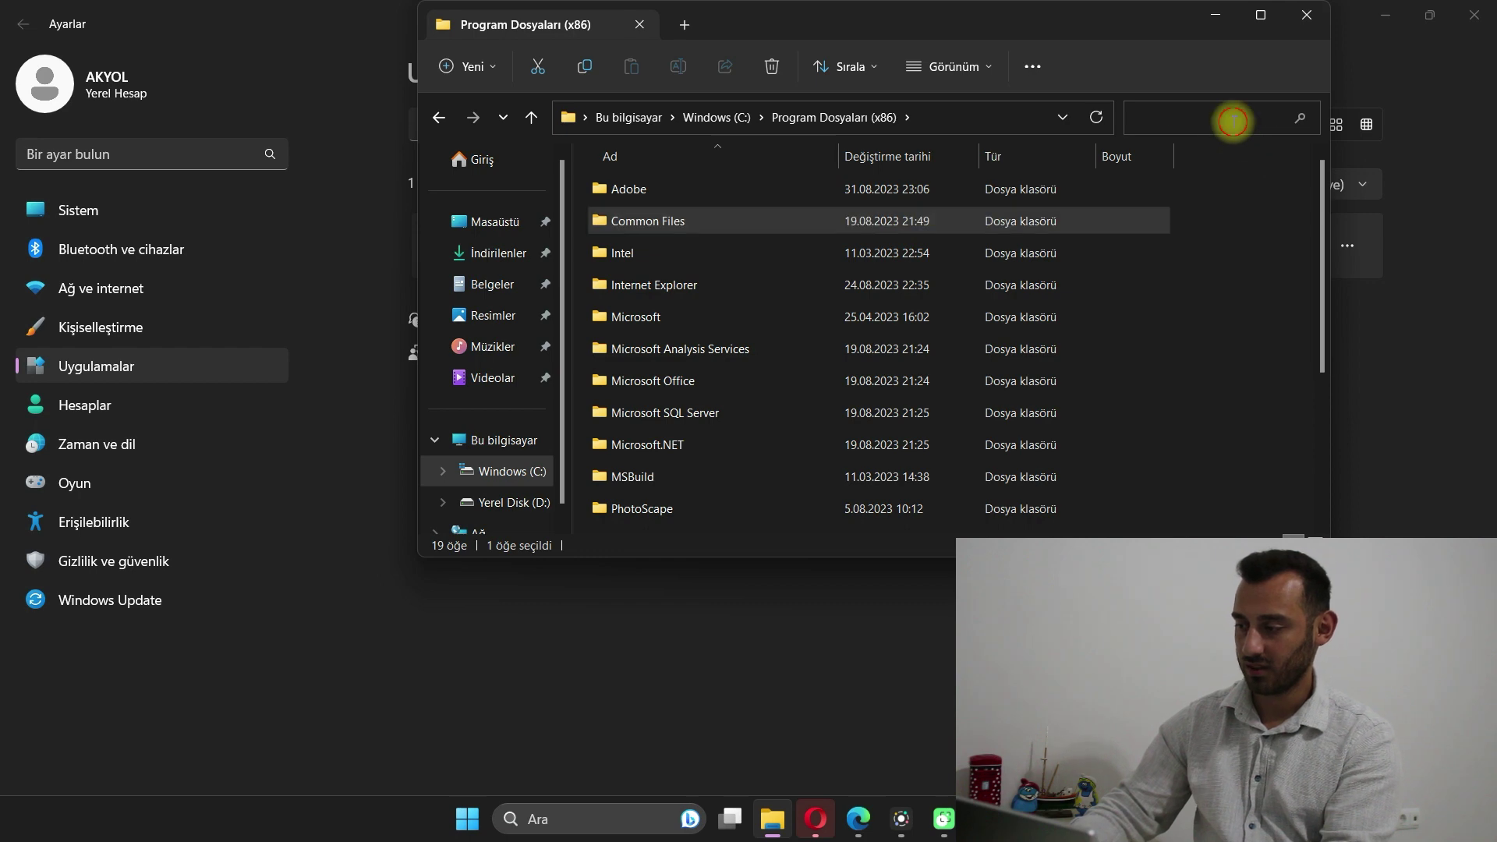
pyautogui.write('capcut')
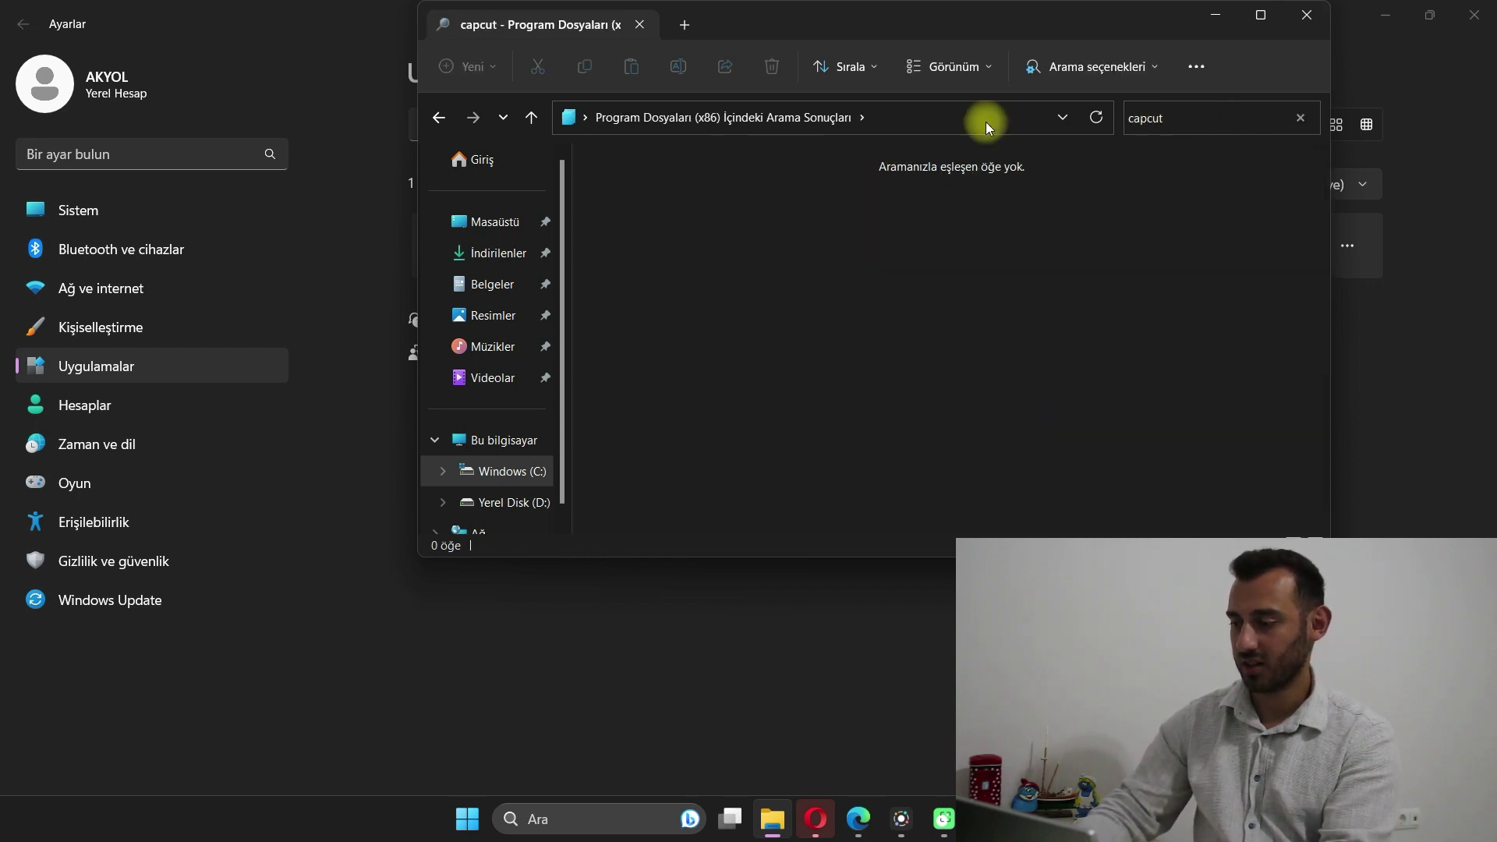
# - Search the Program Files folder on drive C: for "capcut", and close File Explorer
pyautogui.click(438, 117)
pyautogui.click(438, 117)
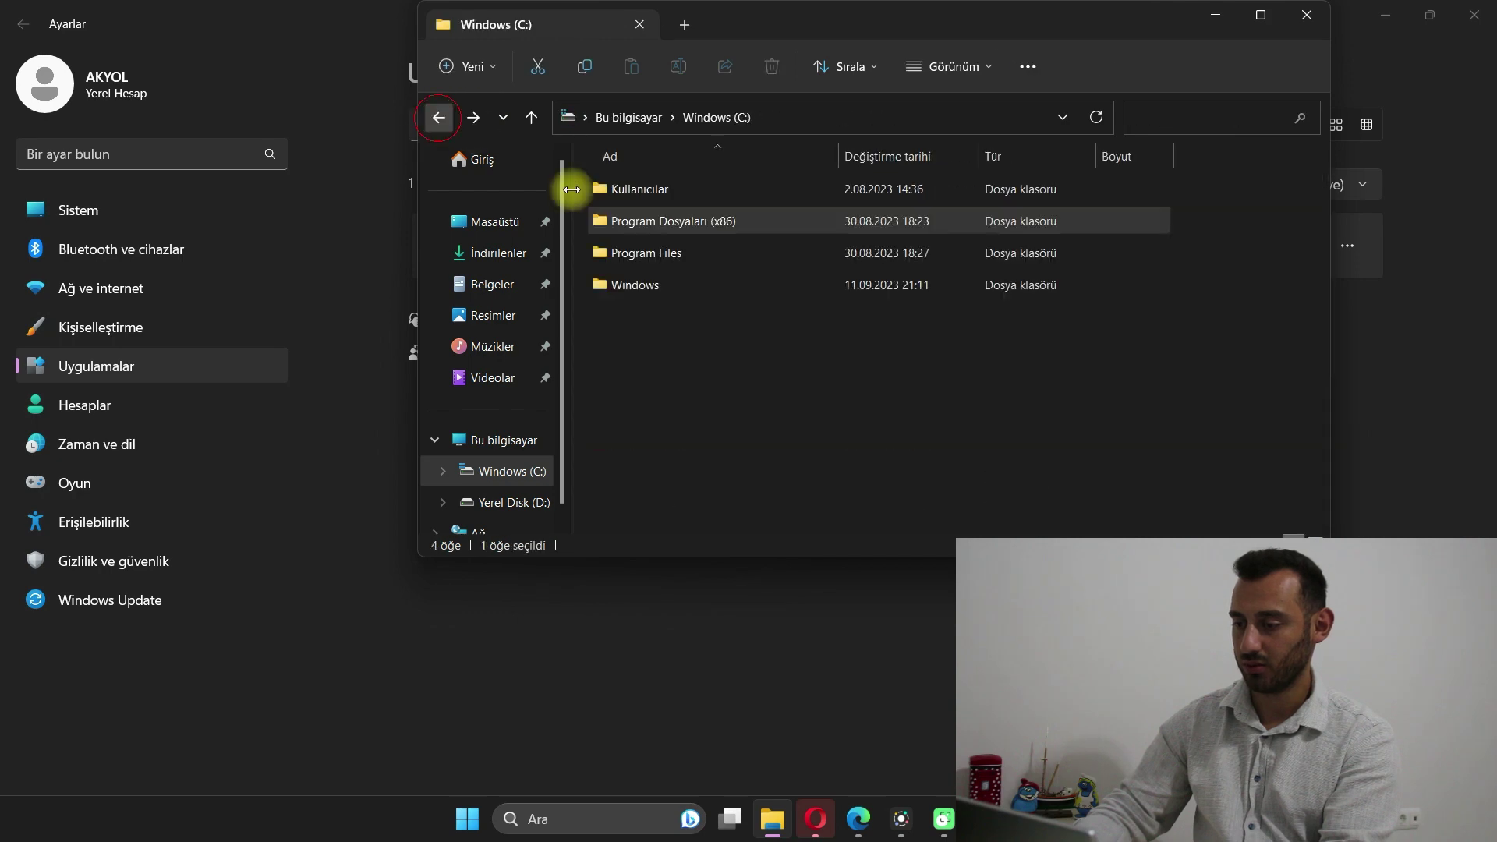
pyautogui.doubleClick(668, 251)
pyautogui.click(1229, 117)
pyautogui.write('capcut')
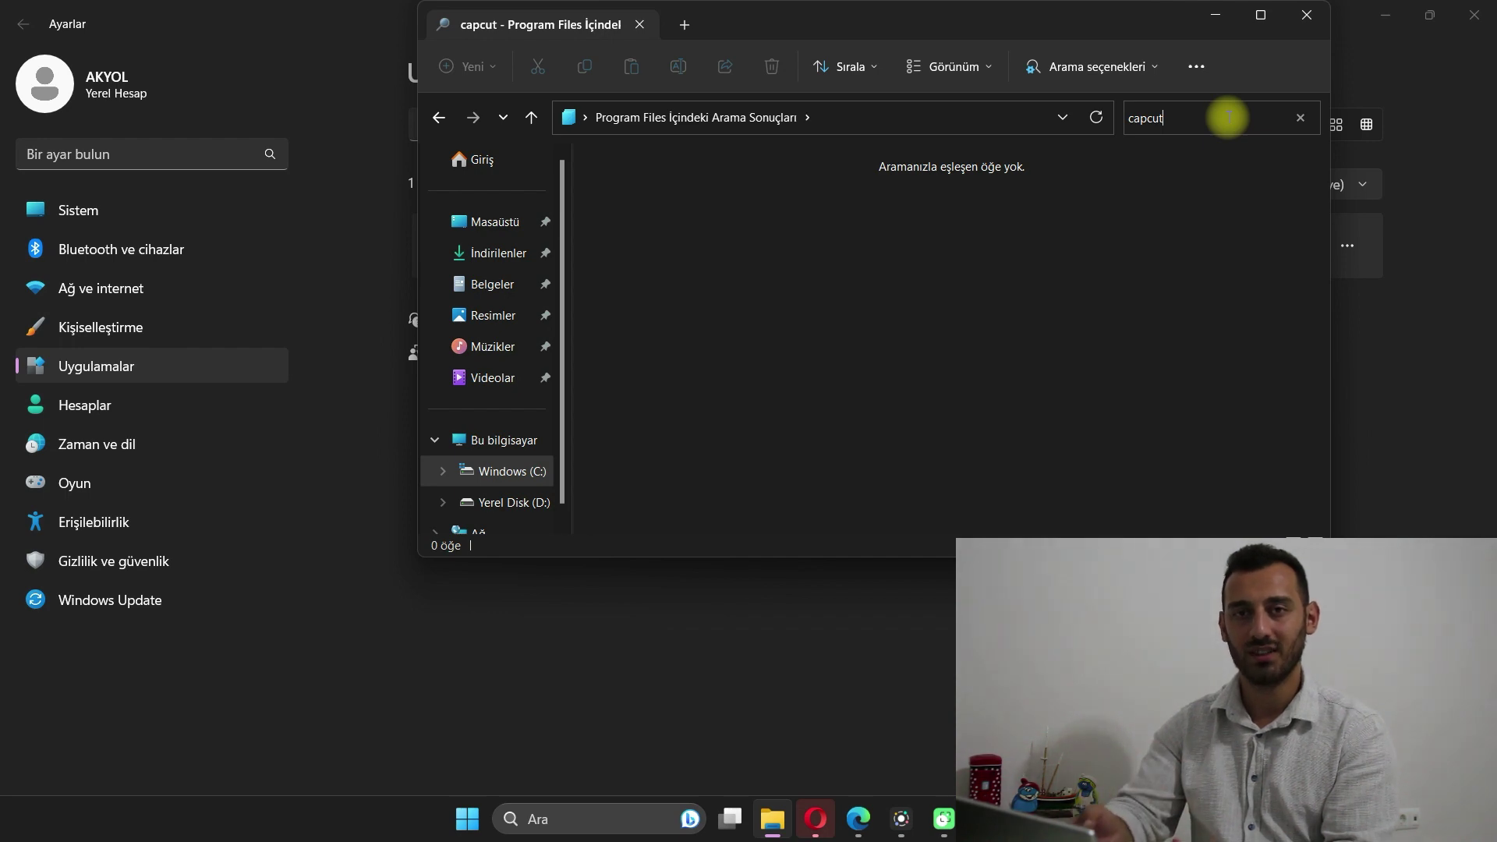
pyautogui.click(1305, 22)
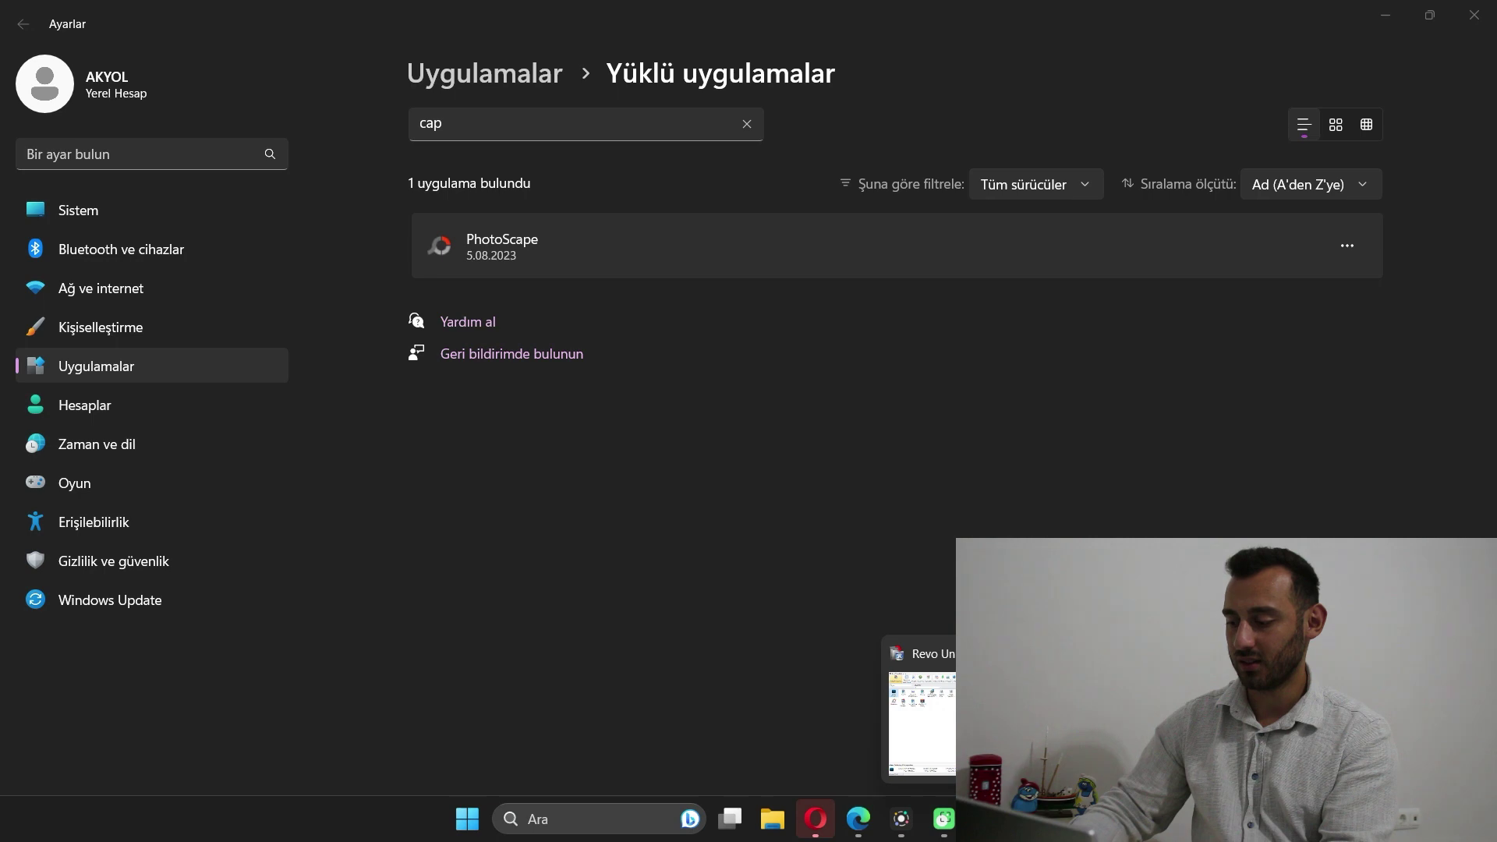
# - Switch back to Revo Uninstaller and examine the list of removable Windows apps, such as Windows Kamera and Windows Not Defteri
pyautogui.click(944, 819)
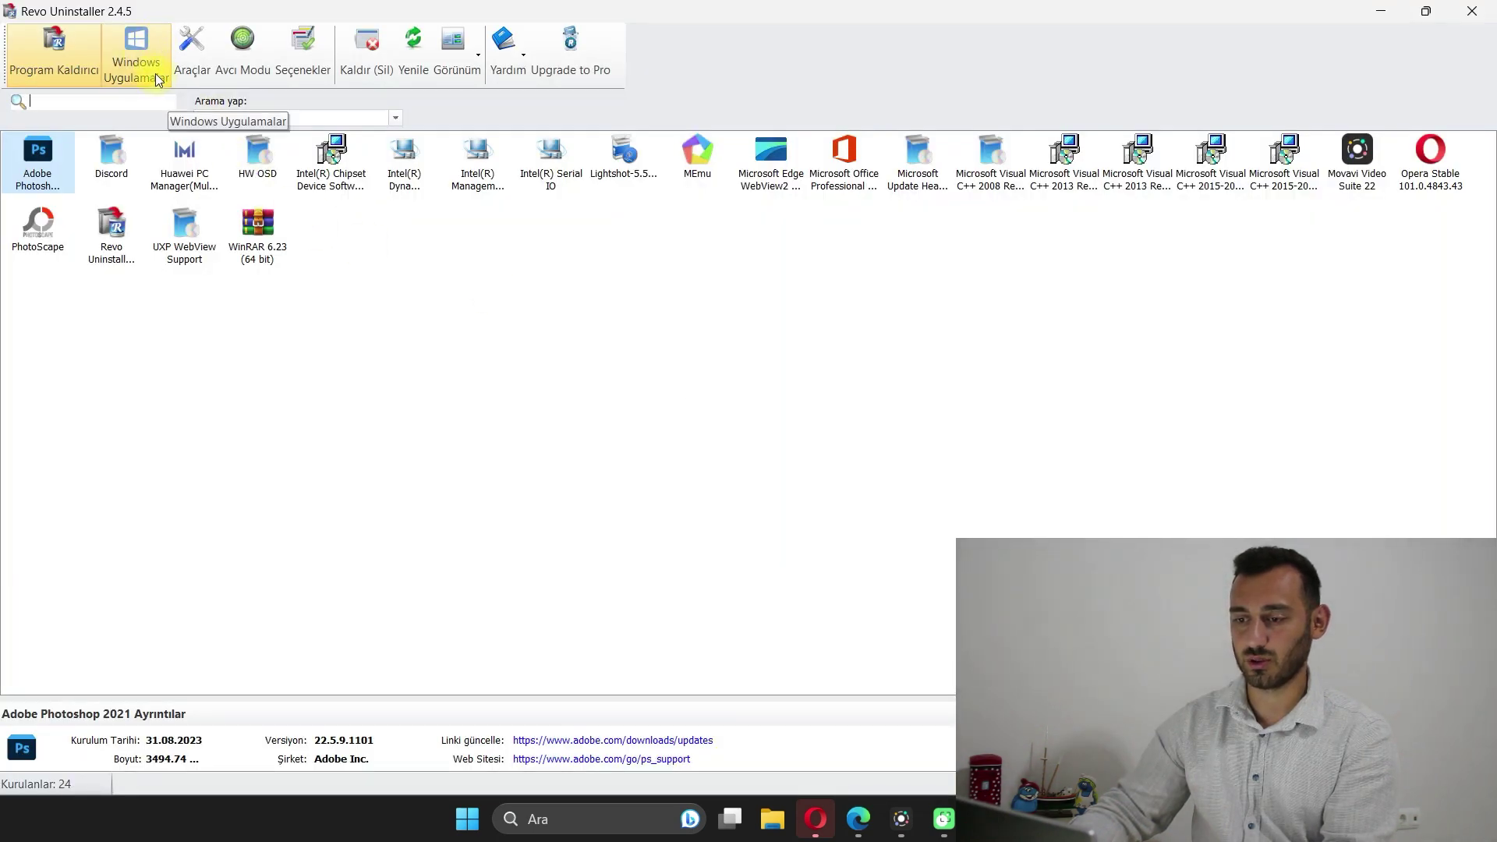
pyautogui.click(146, 55)
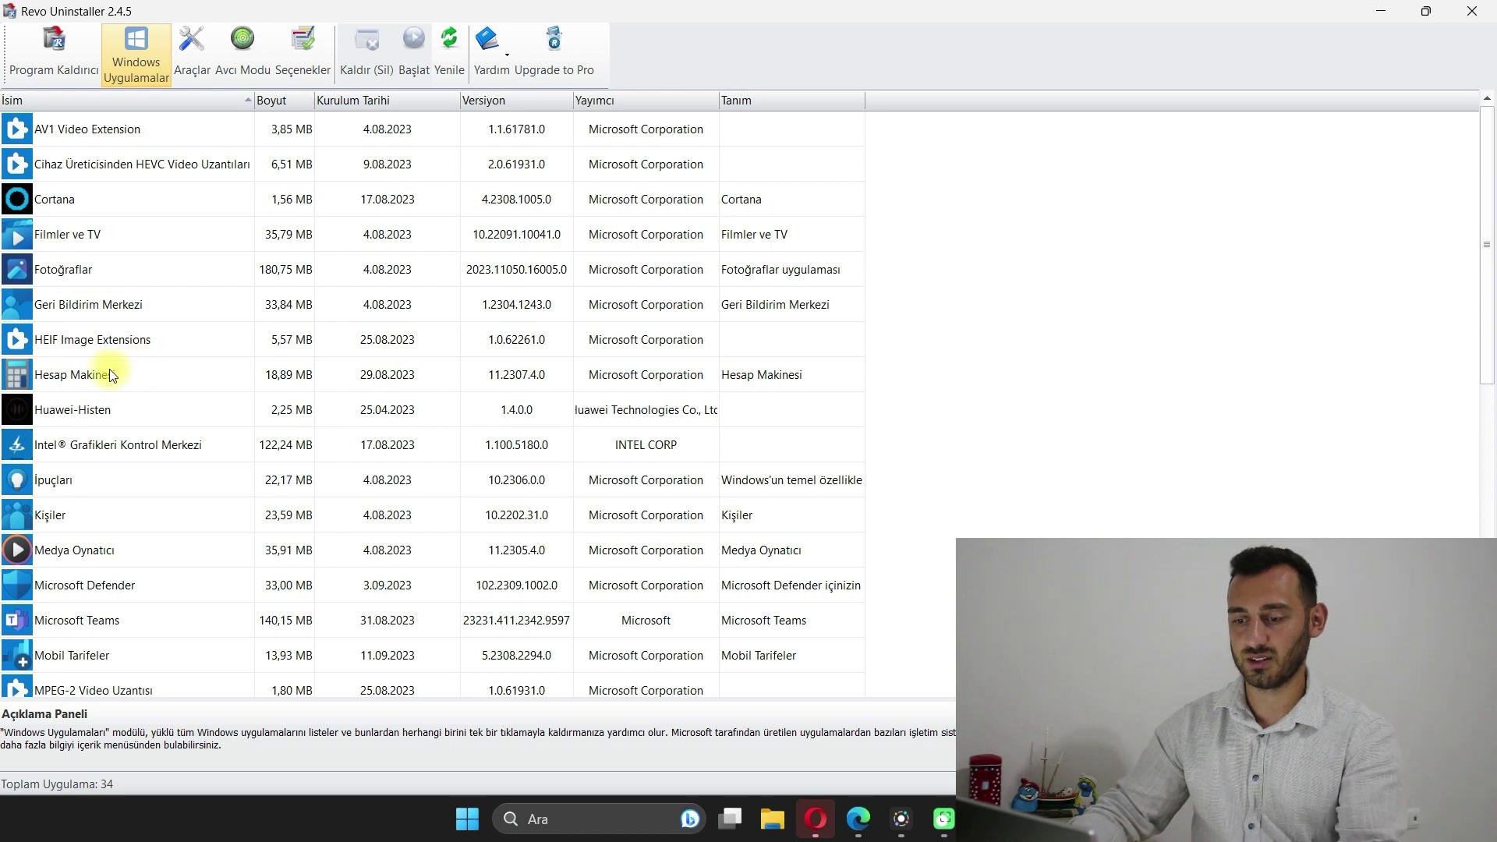
pyautogui.scroll(-3, 82, 328)
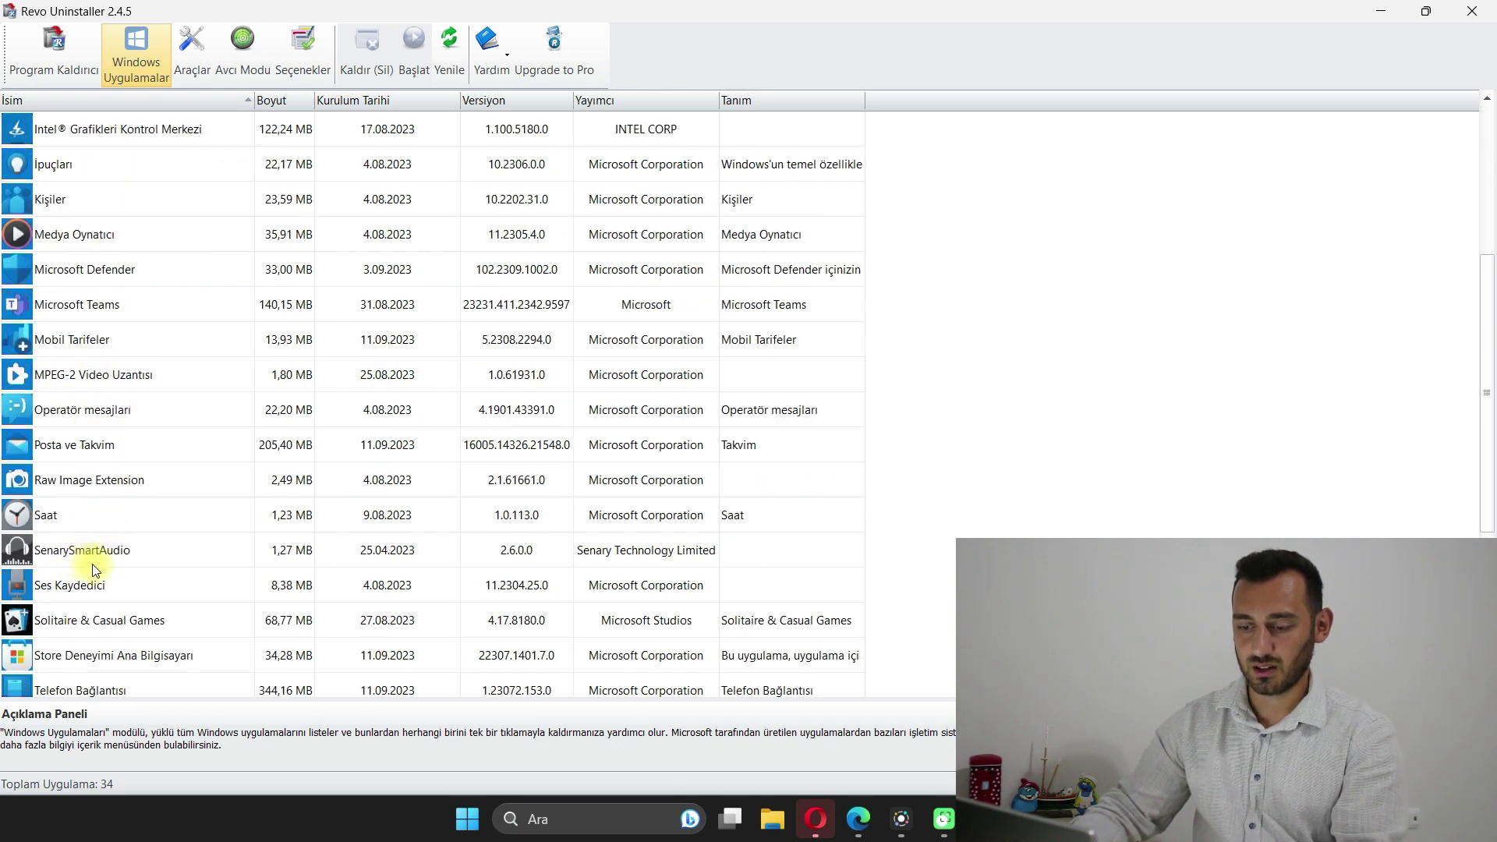
pyautogui.scroll(-1, 93, 571)
pyautogui.click(90, 515)
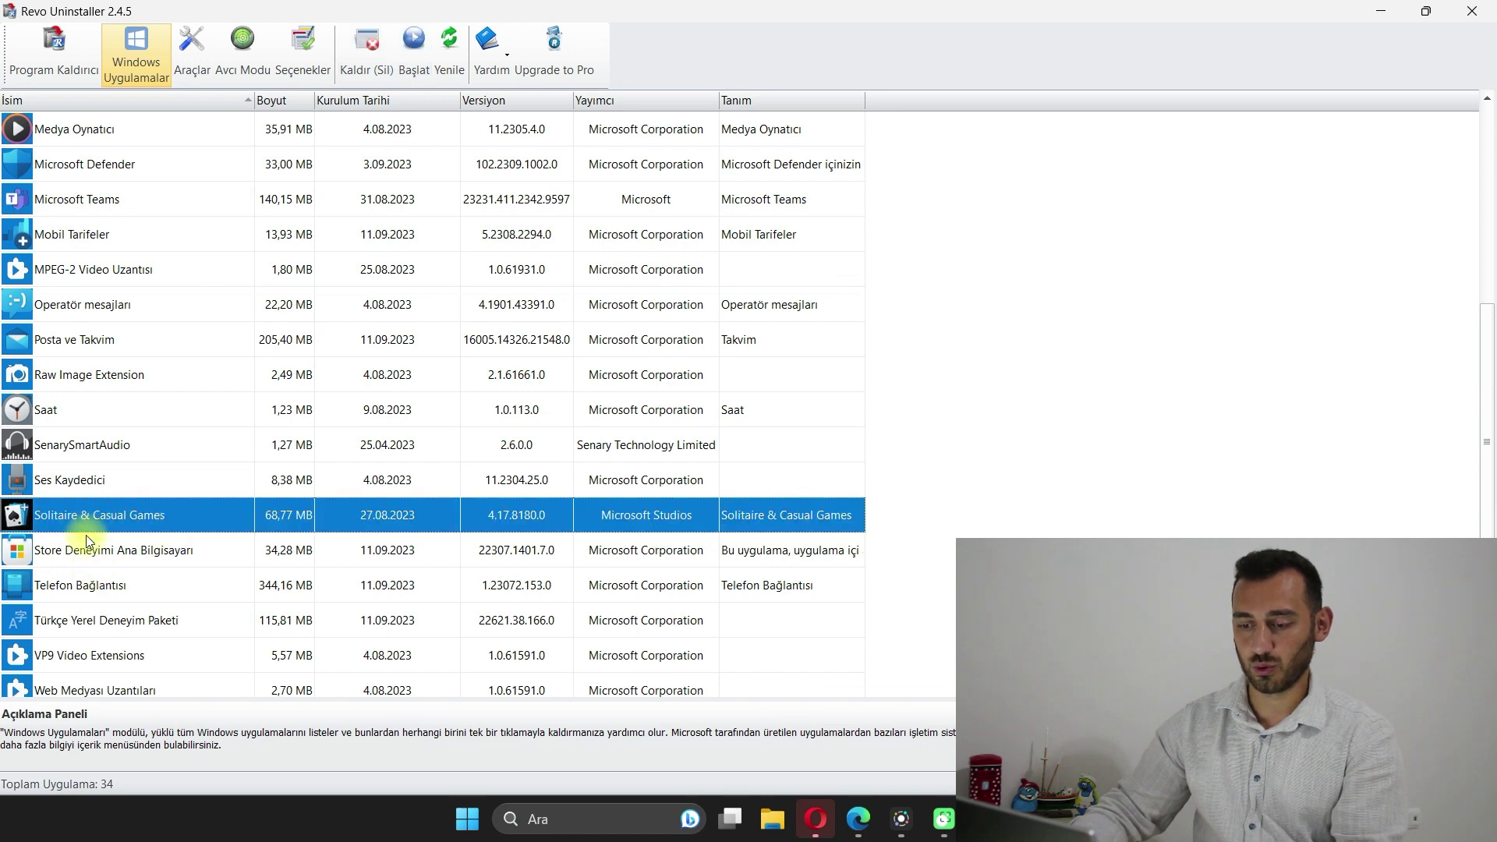
pyautogui.scroll(-2, 107, 534)
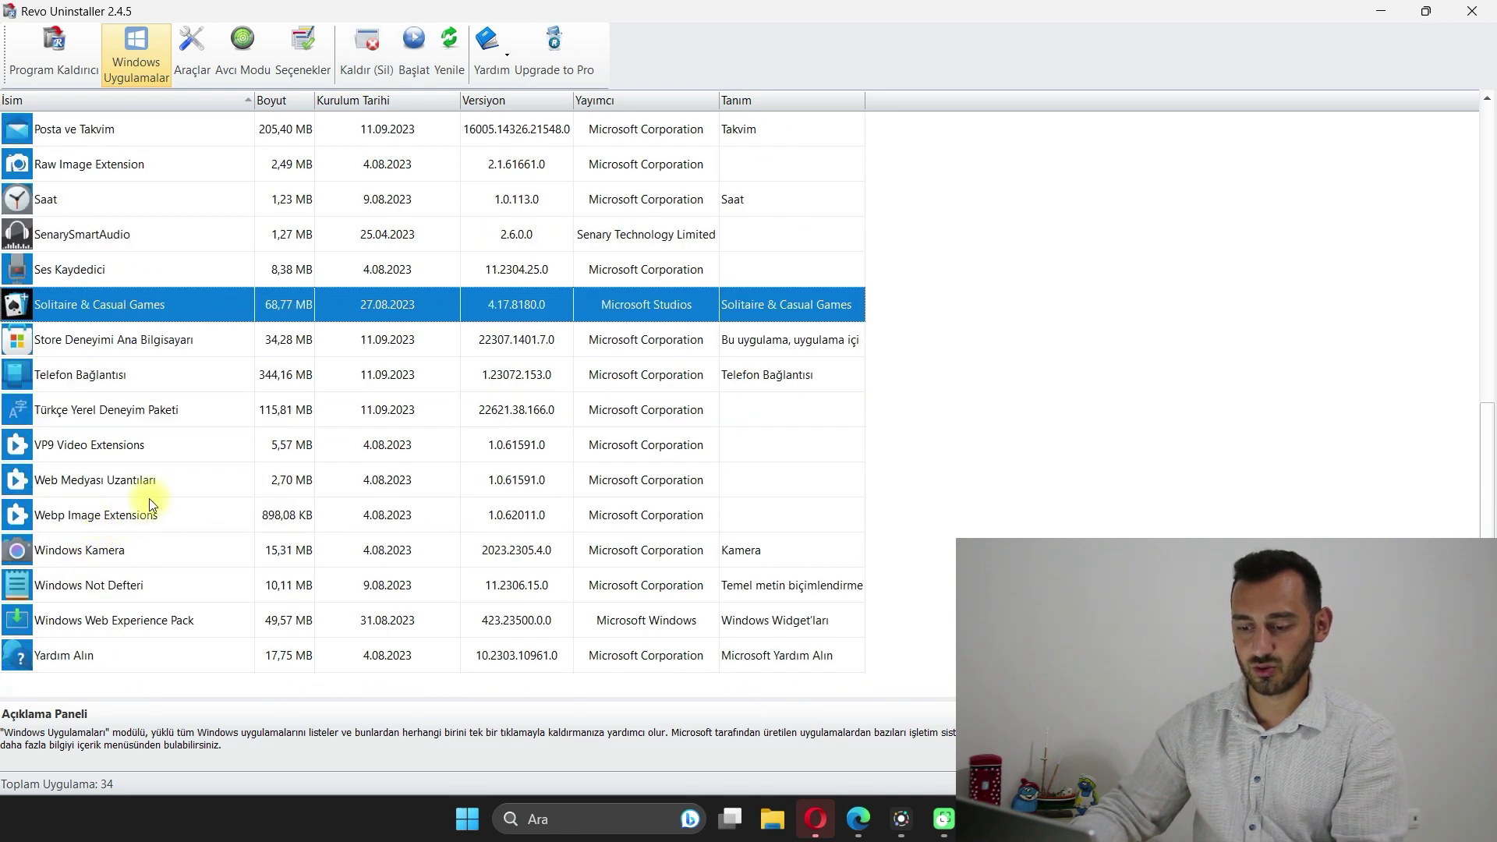
pyautogui.rightClick(70, 591)
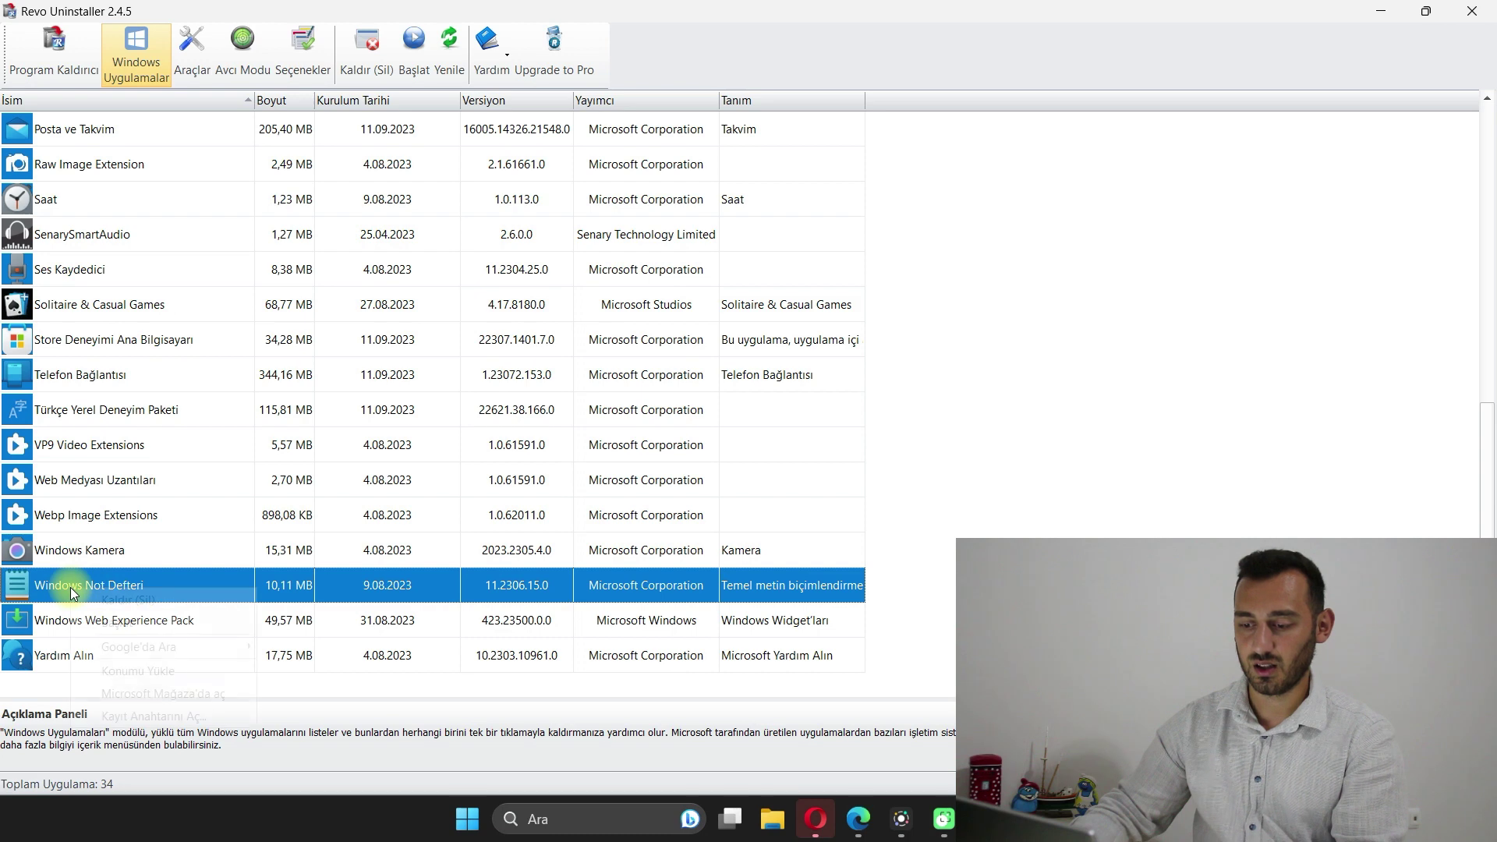
pyautogui.click(69, 551)
pyautogui.click(70, 552)
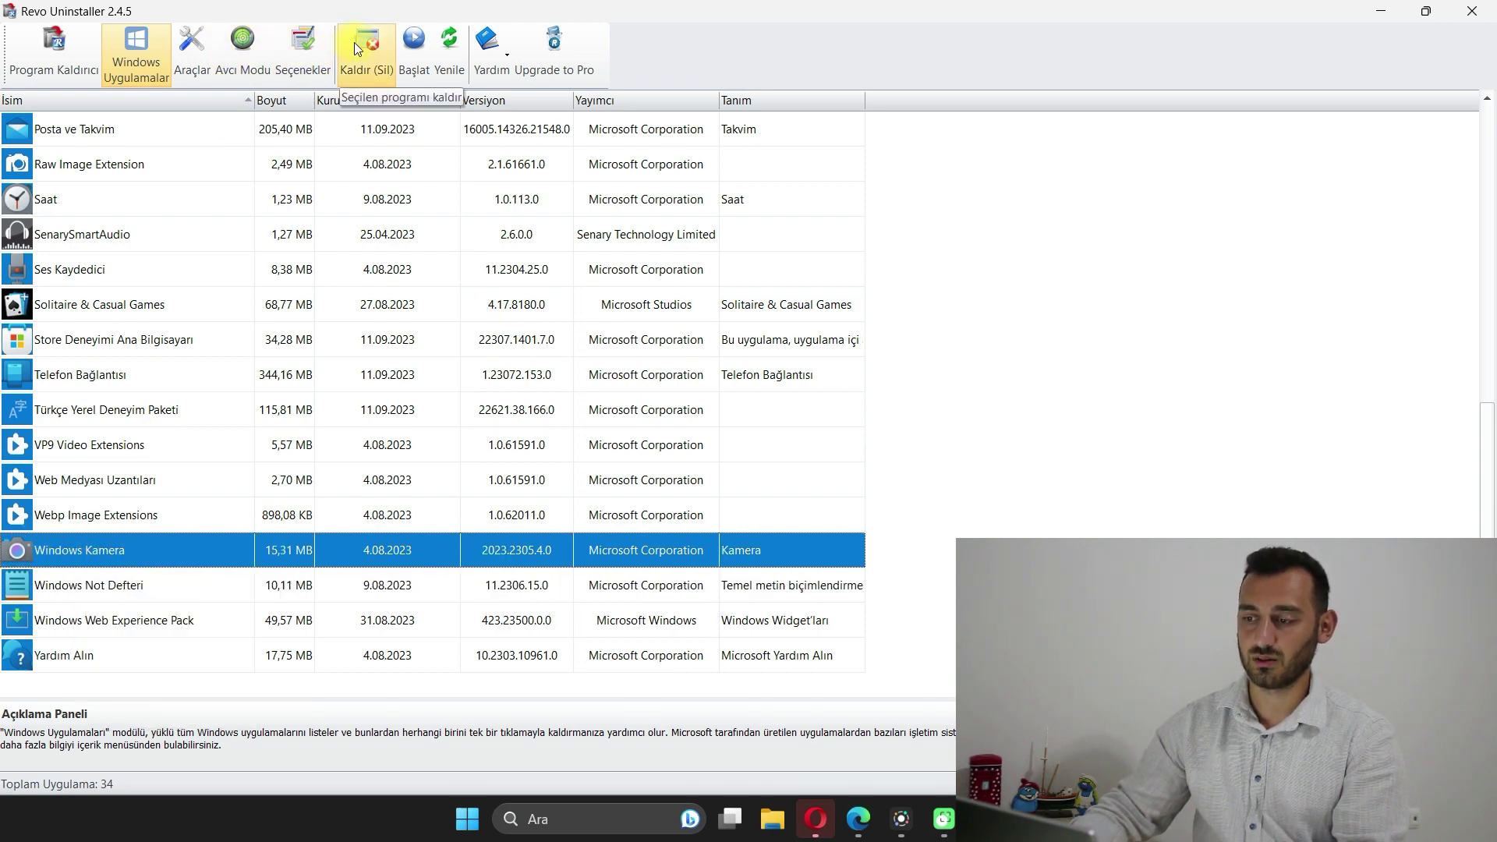
pyautogui.click(319, 367)
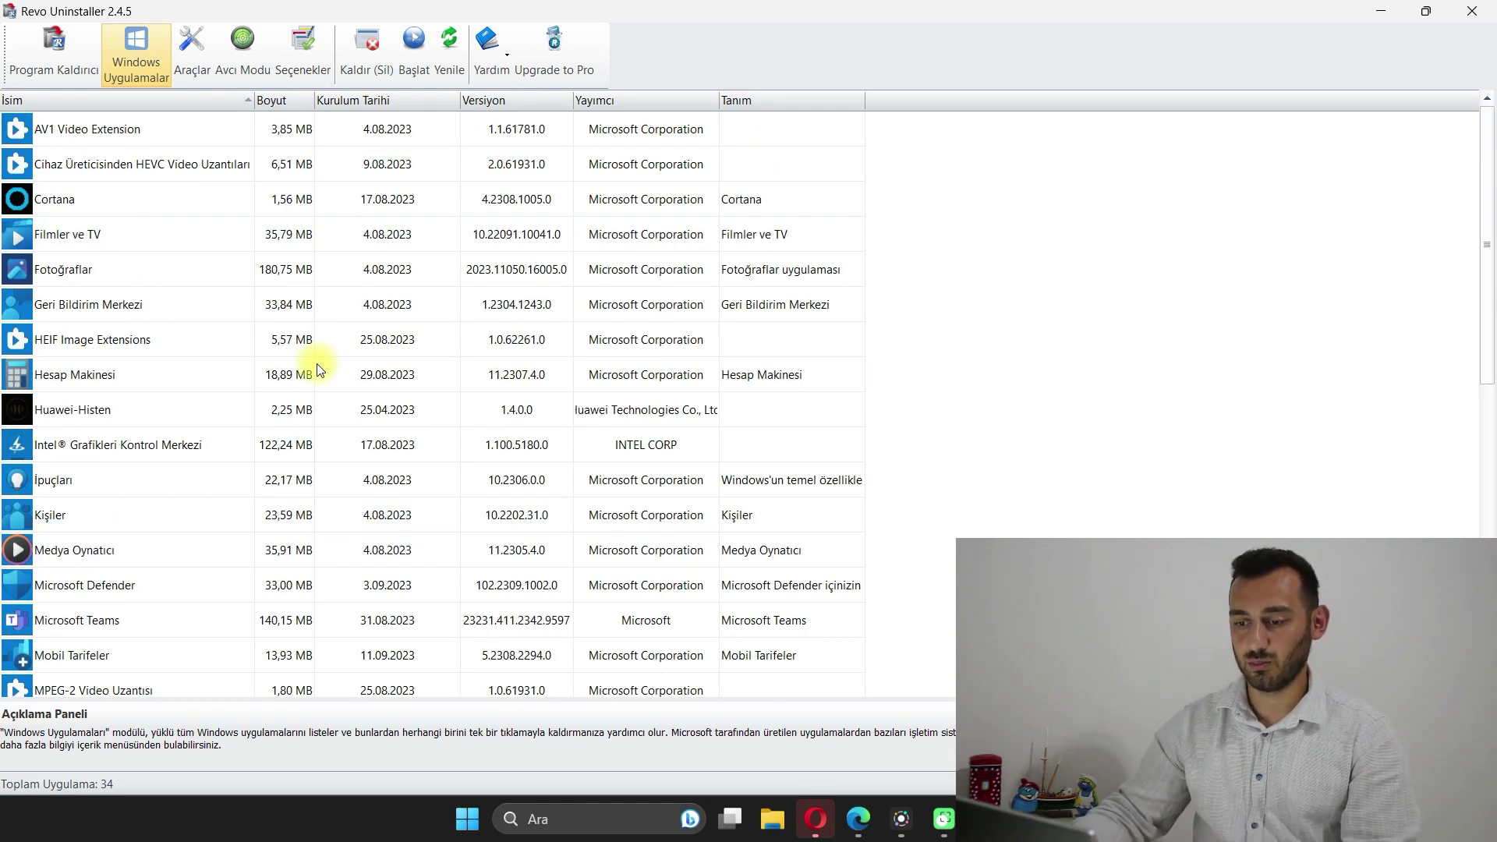
# - Start removing Revo Uninstaller 2.4.5 itself without creating a restore point, confirm its own uninstaller, and cancel the running-copy prompt
pyautogui.click(55, 53)
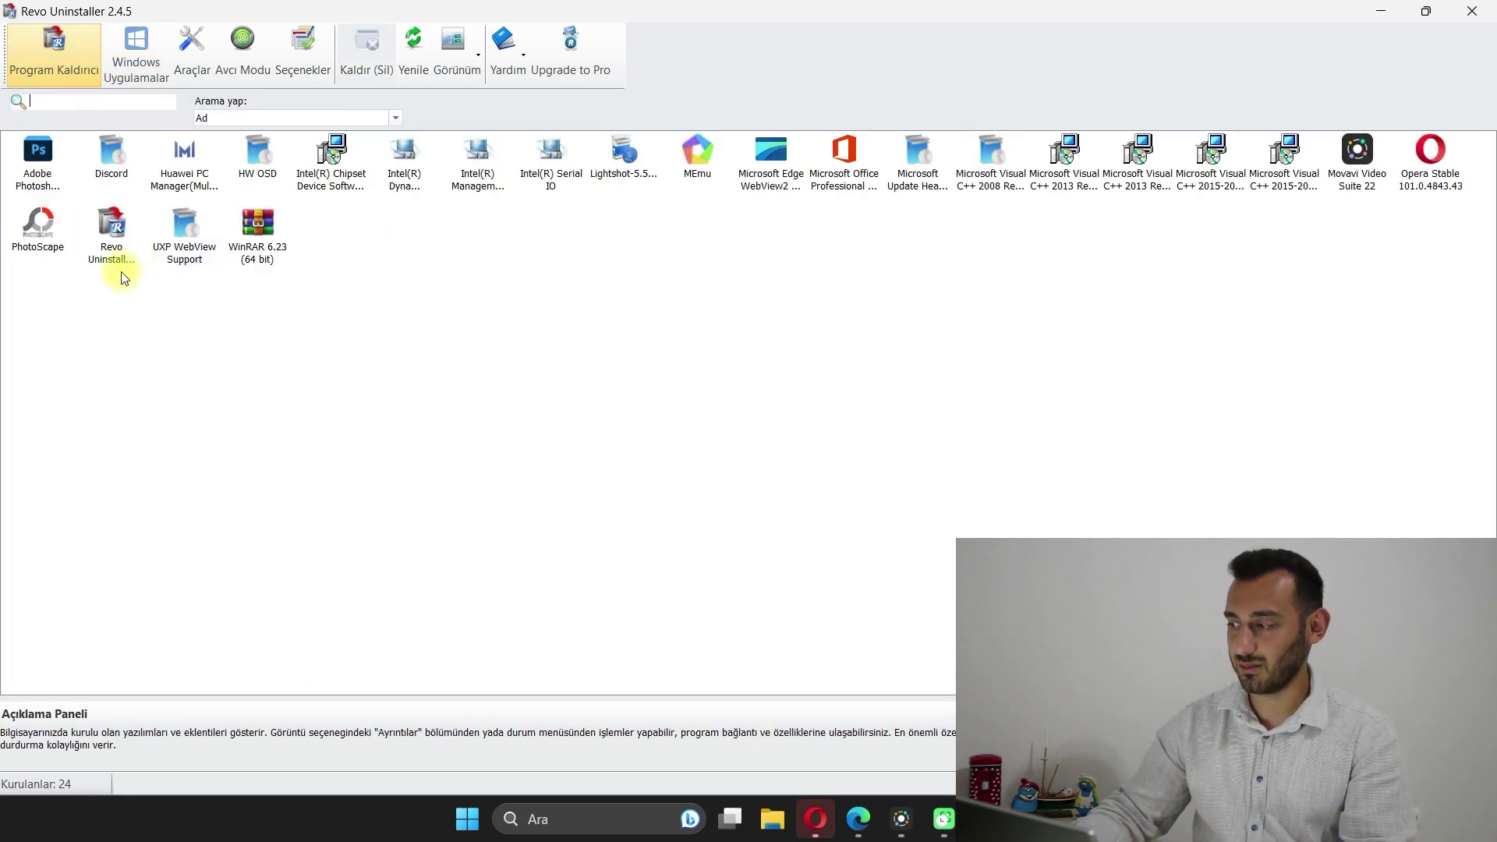
pyautogui.click(125, 226)
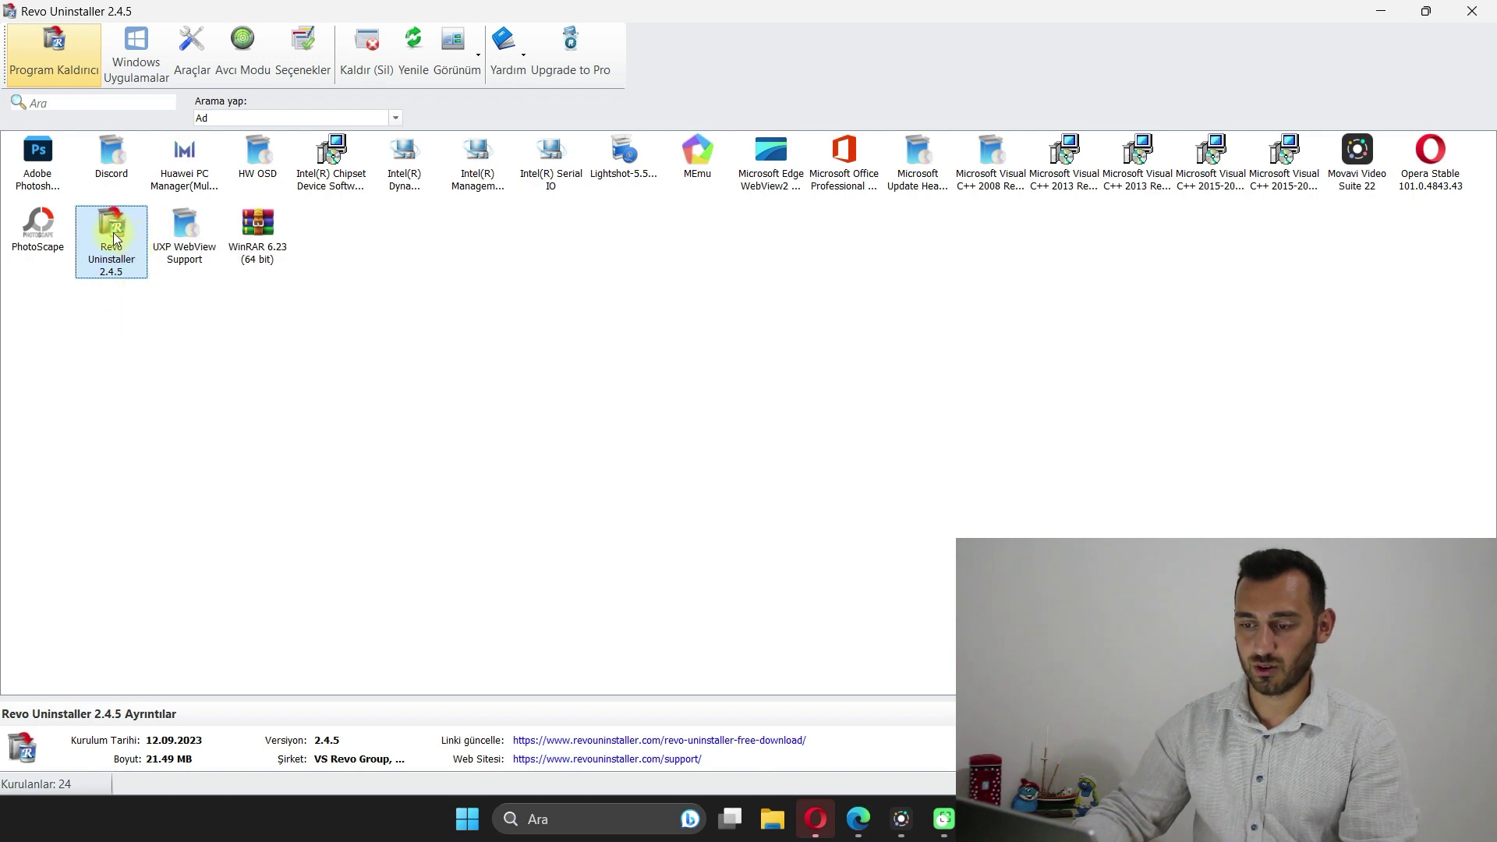
pyautogui.click(349, 30)
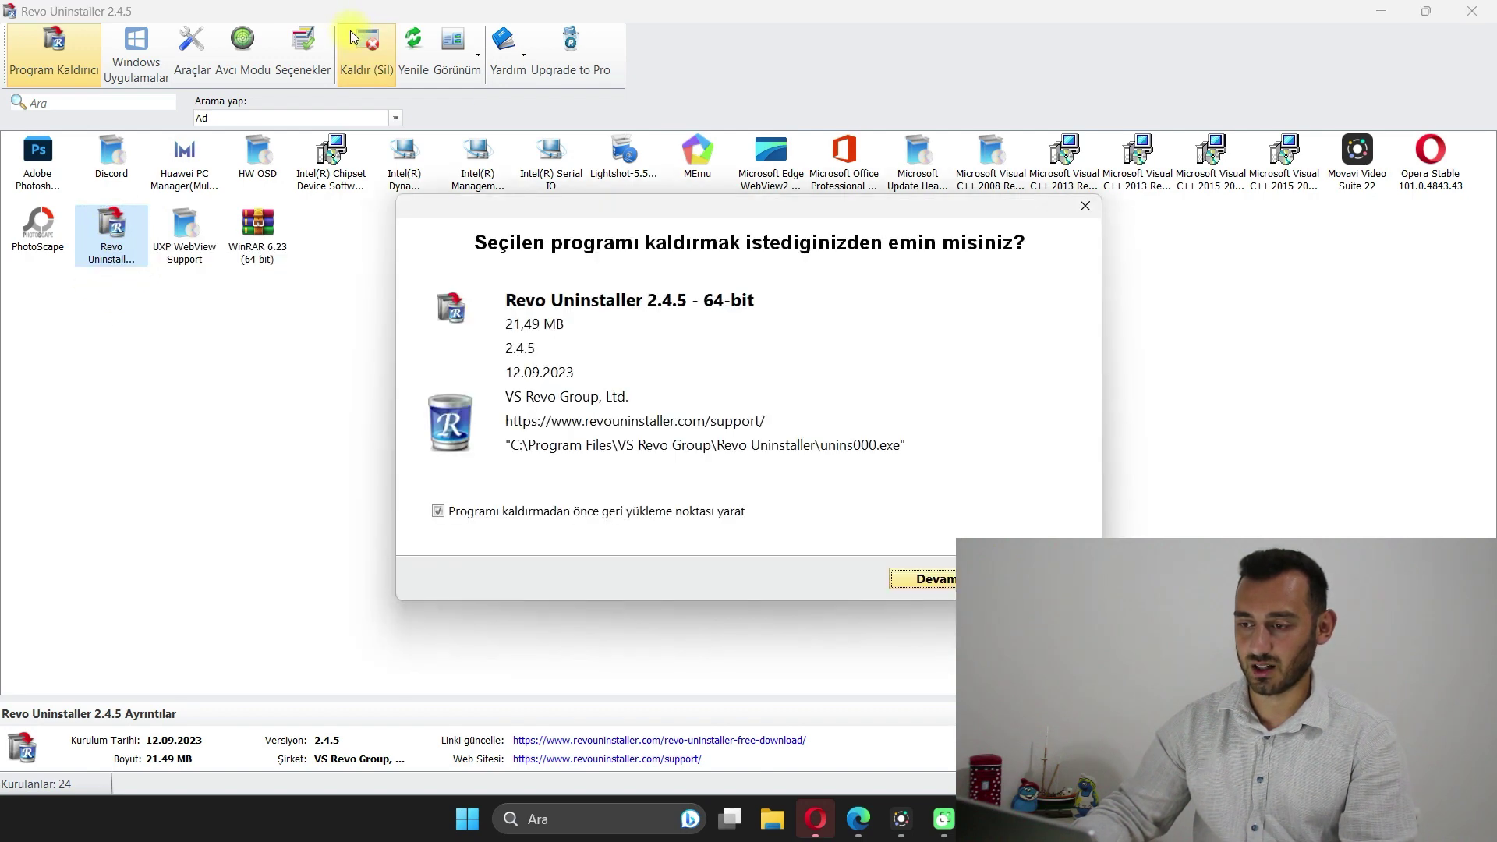
pyautogui.click(438, 511)
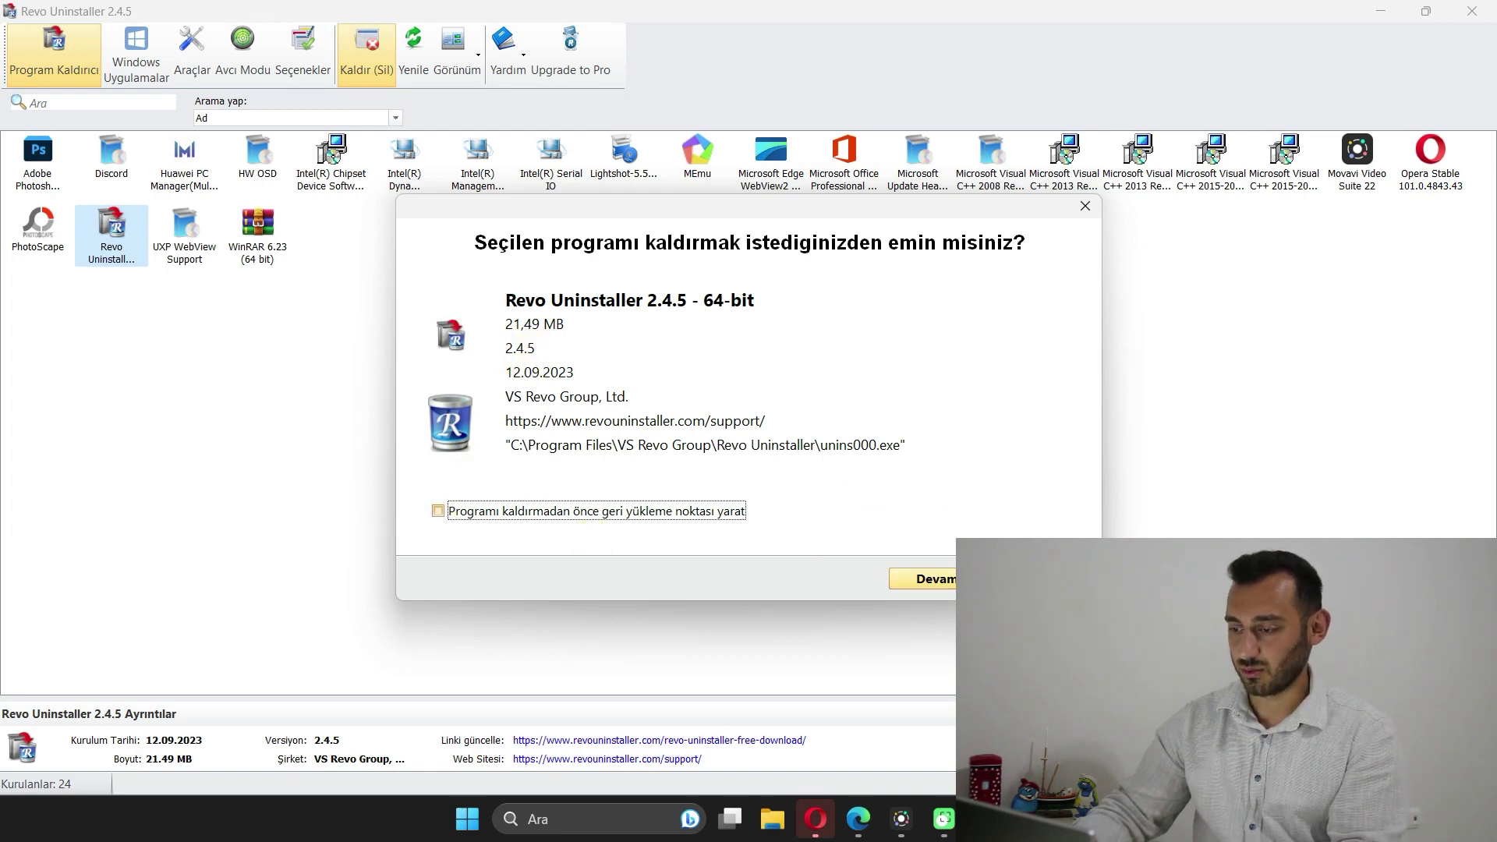
pyautogui.click(926, 580)
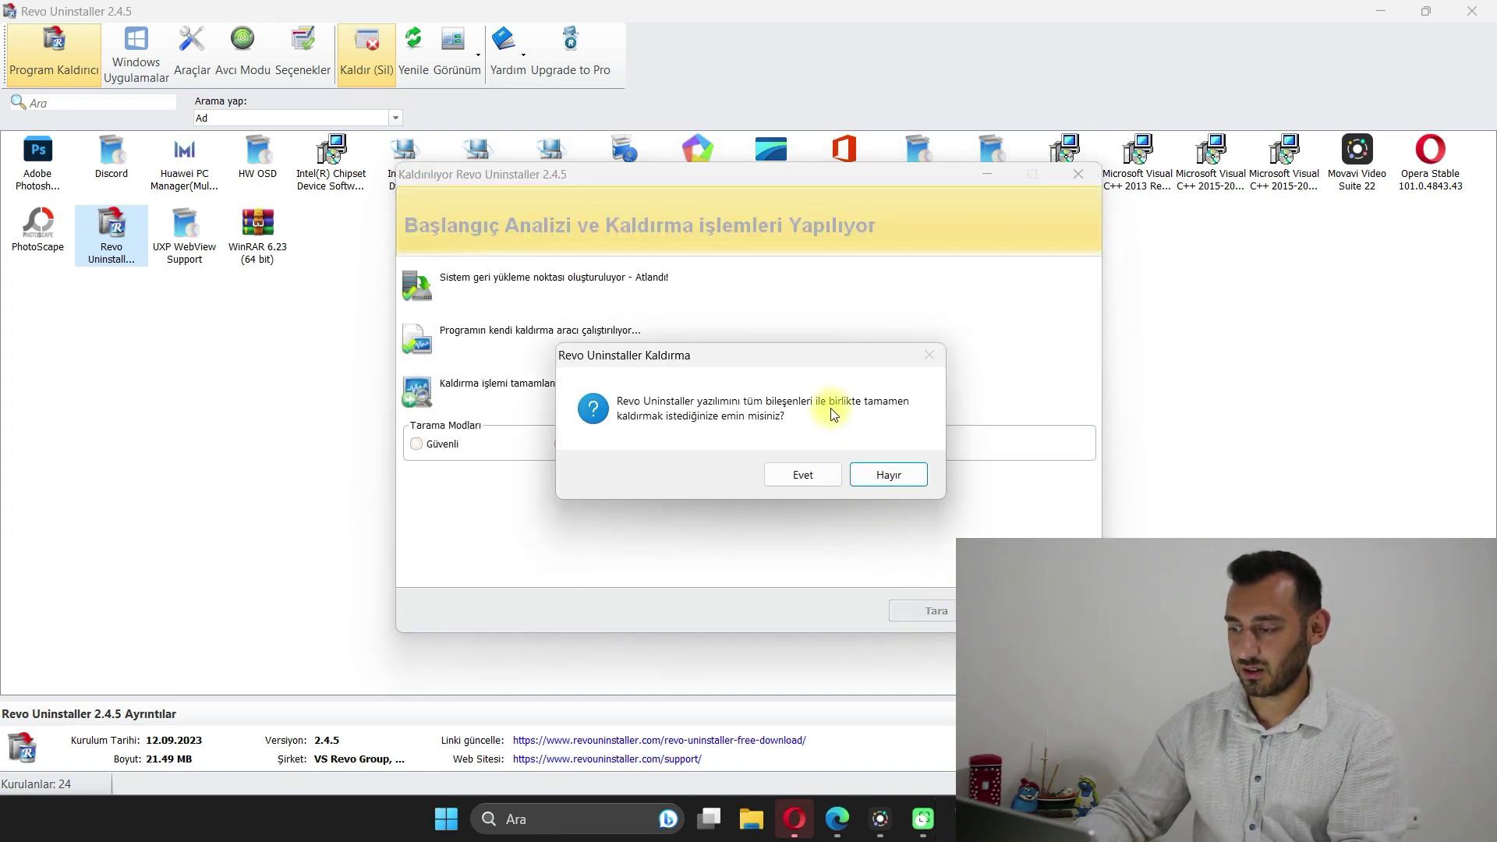
pyautogui.click(780, 482)
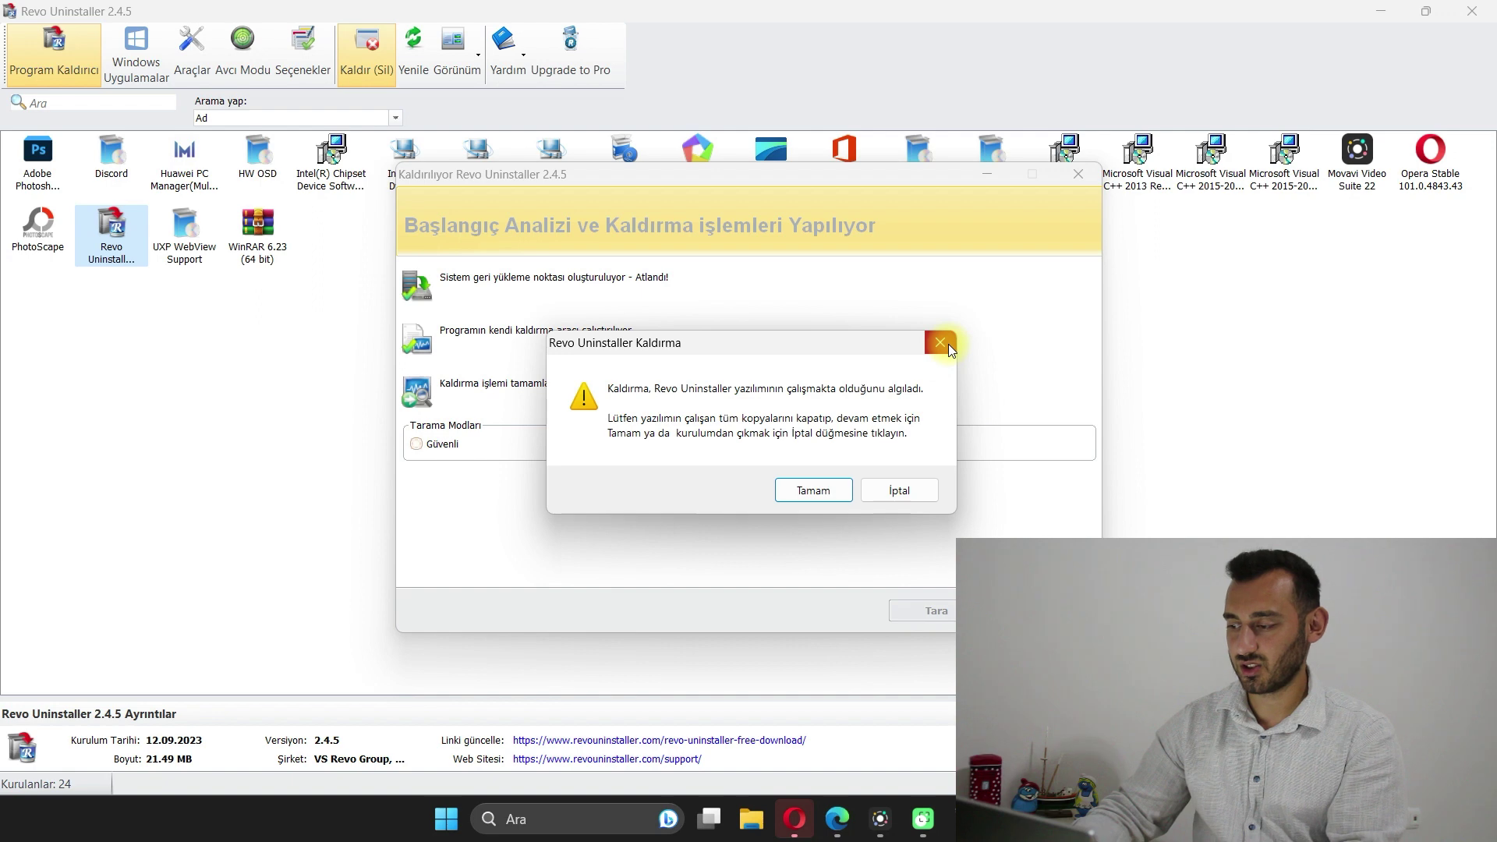
pyautogui.click(899, 490)
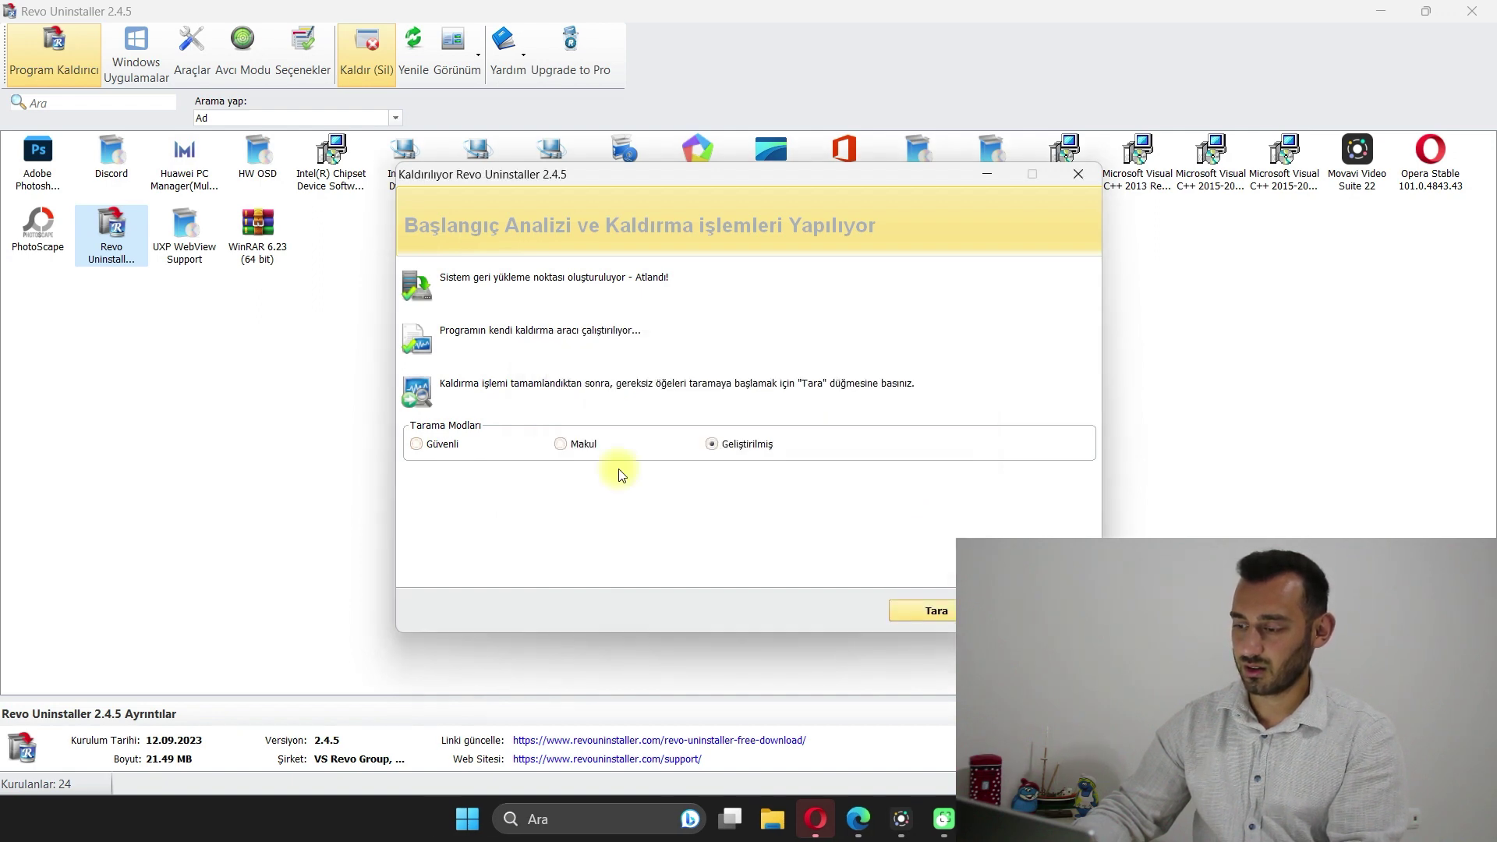
# - Scan for Revo Uninstaller leftovers in Geliştirilmiş mode and delete all the registry entries found
pyautogui.click(747, 443)
pyautogui.click(934, 616)
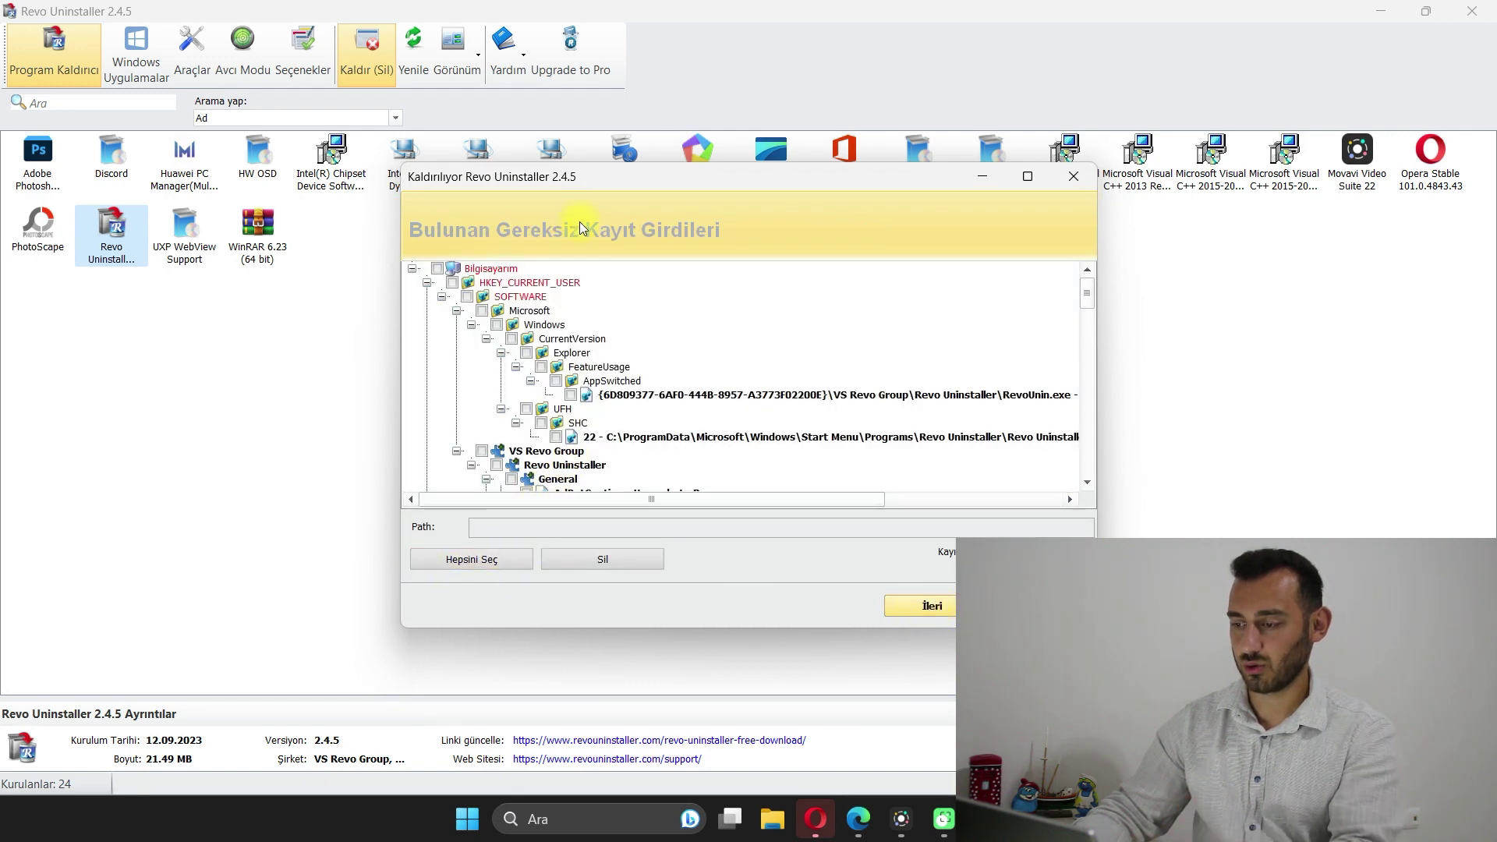
pyautogui.click(491, 554)
pyautogui.click(583, 561)
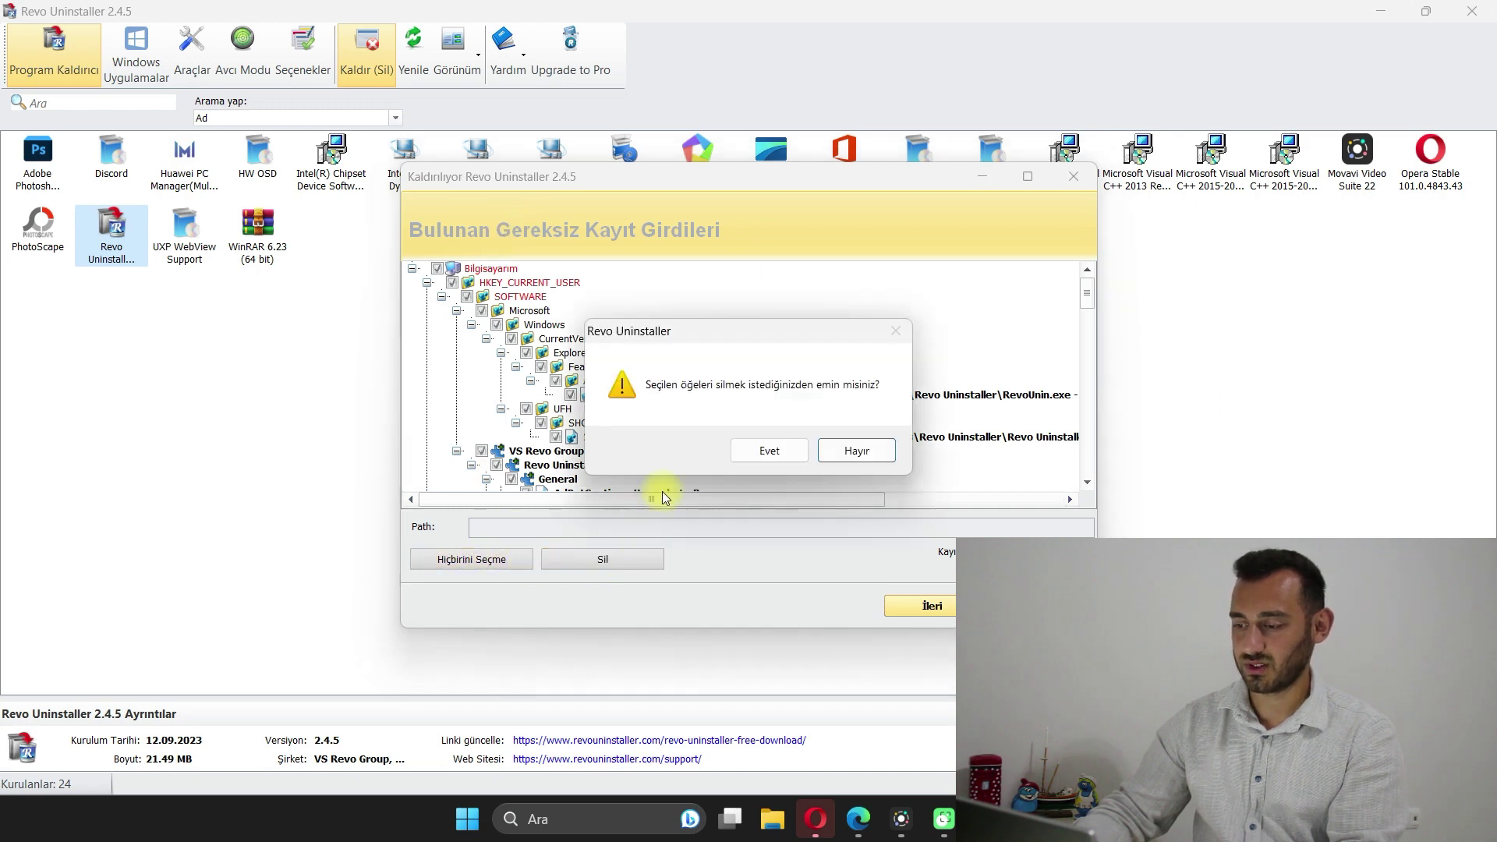
pyautogui.click(770, 455)
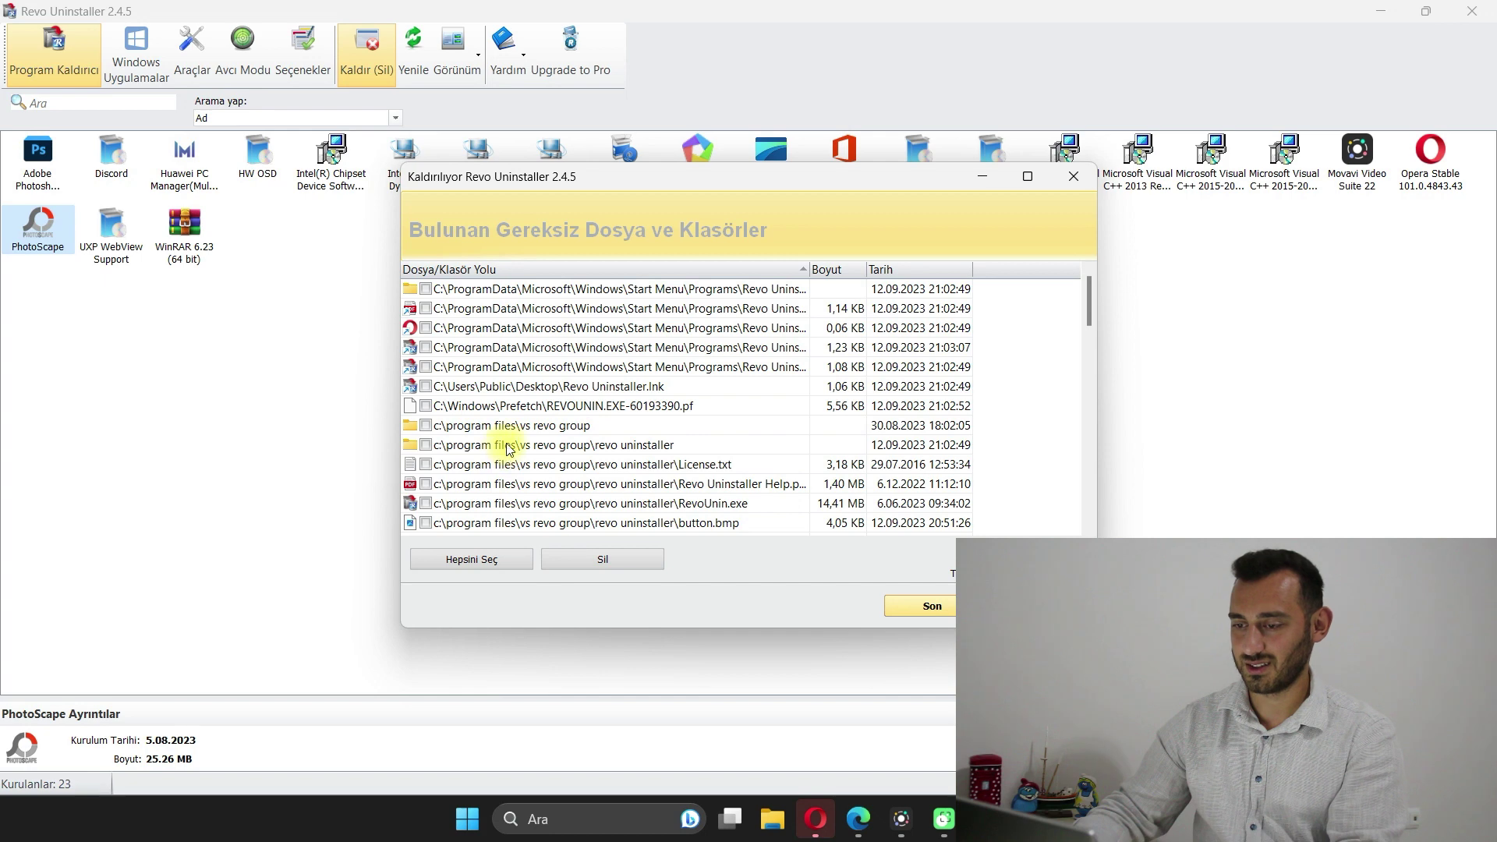
# - Select all leftover Revo Uninstaller files and folders and delete them, confirming the deletion
pyautogui.click(479, 562)
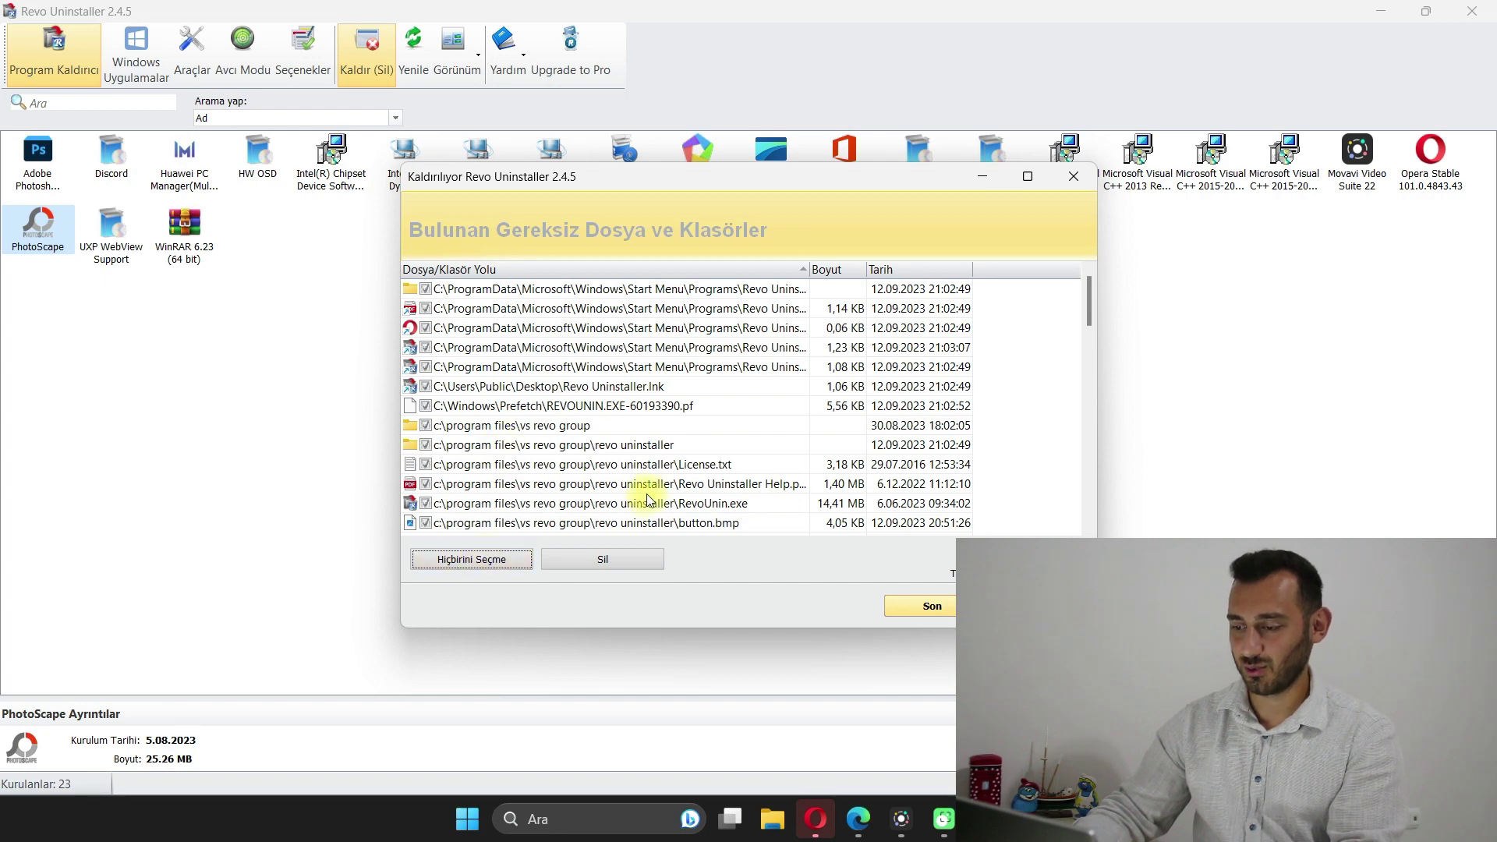
pyautogui.click(630, 557)
pyautogui.click(768, 451)
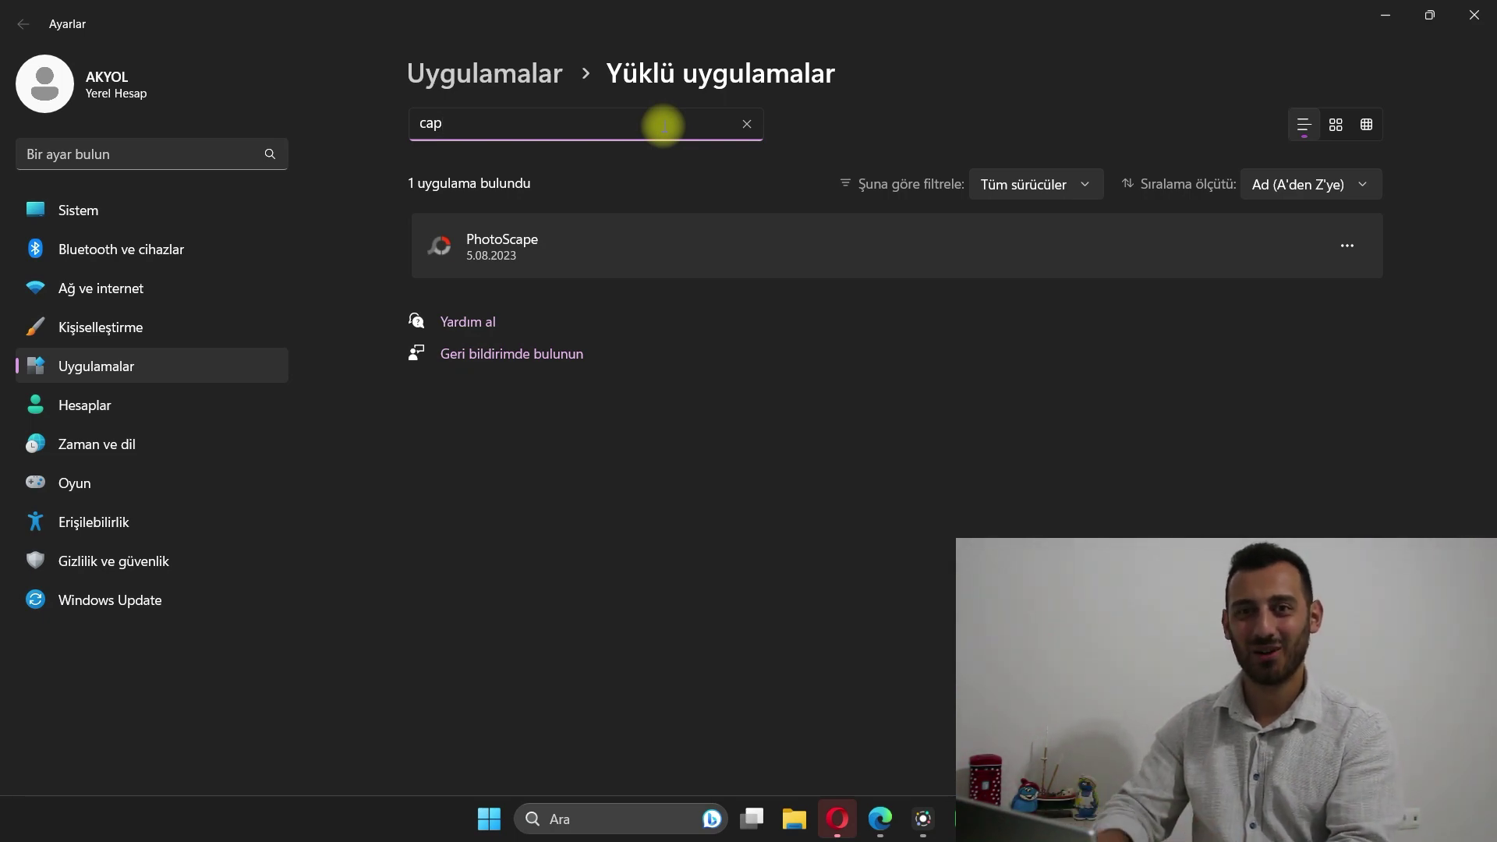
# - Search the Windows installed apps list for "revo", and clear the search
pyautogui.press('BackSpace')
pyautogui.write('revo')
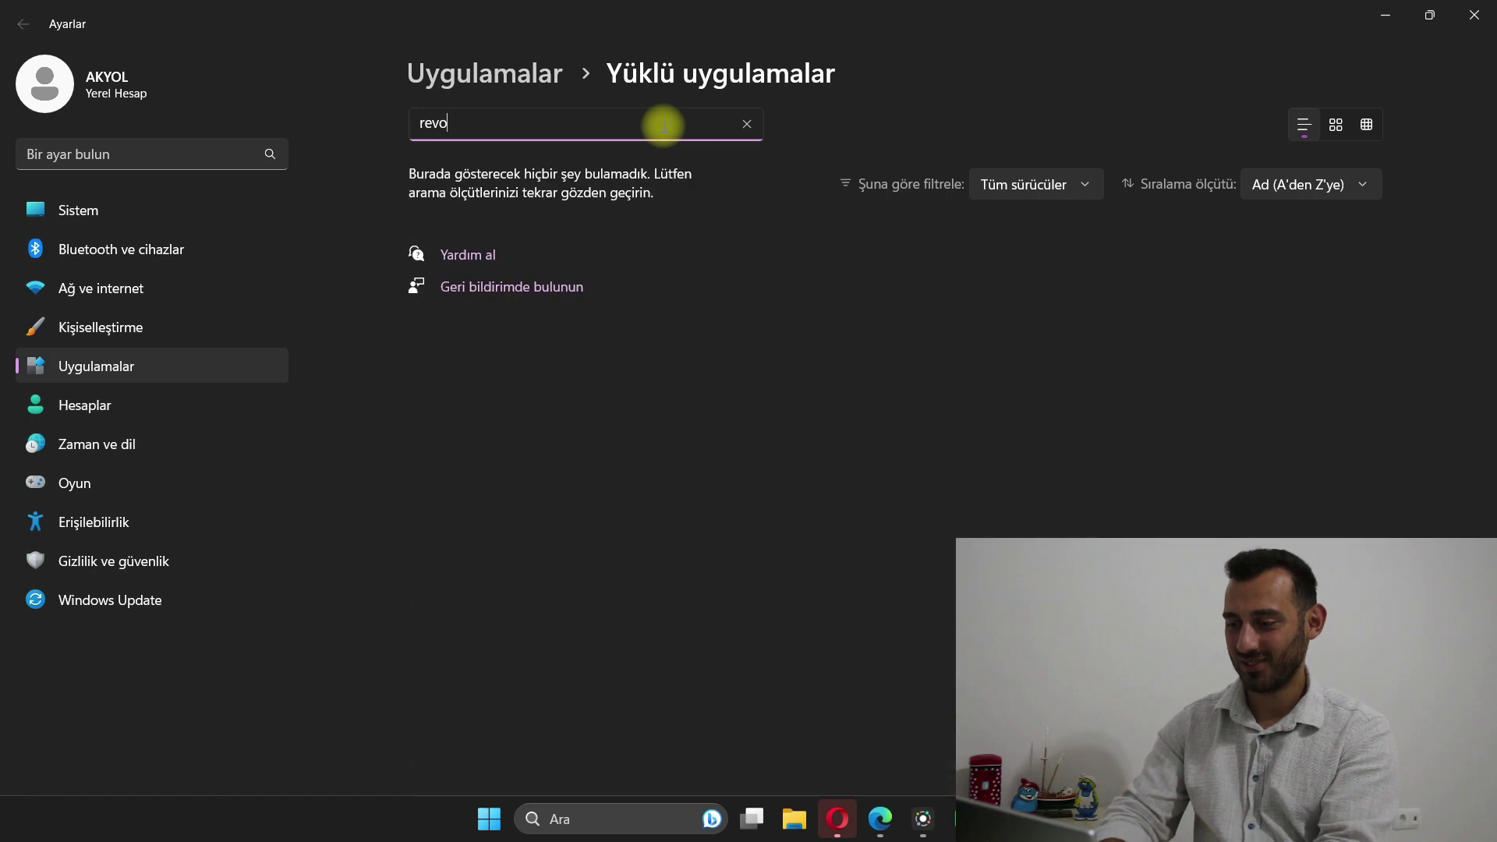
pyautogui.hotkey('ctrl', 'a')
pyautogui.press('BackSpace')
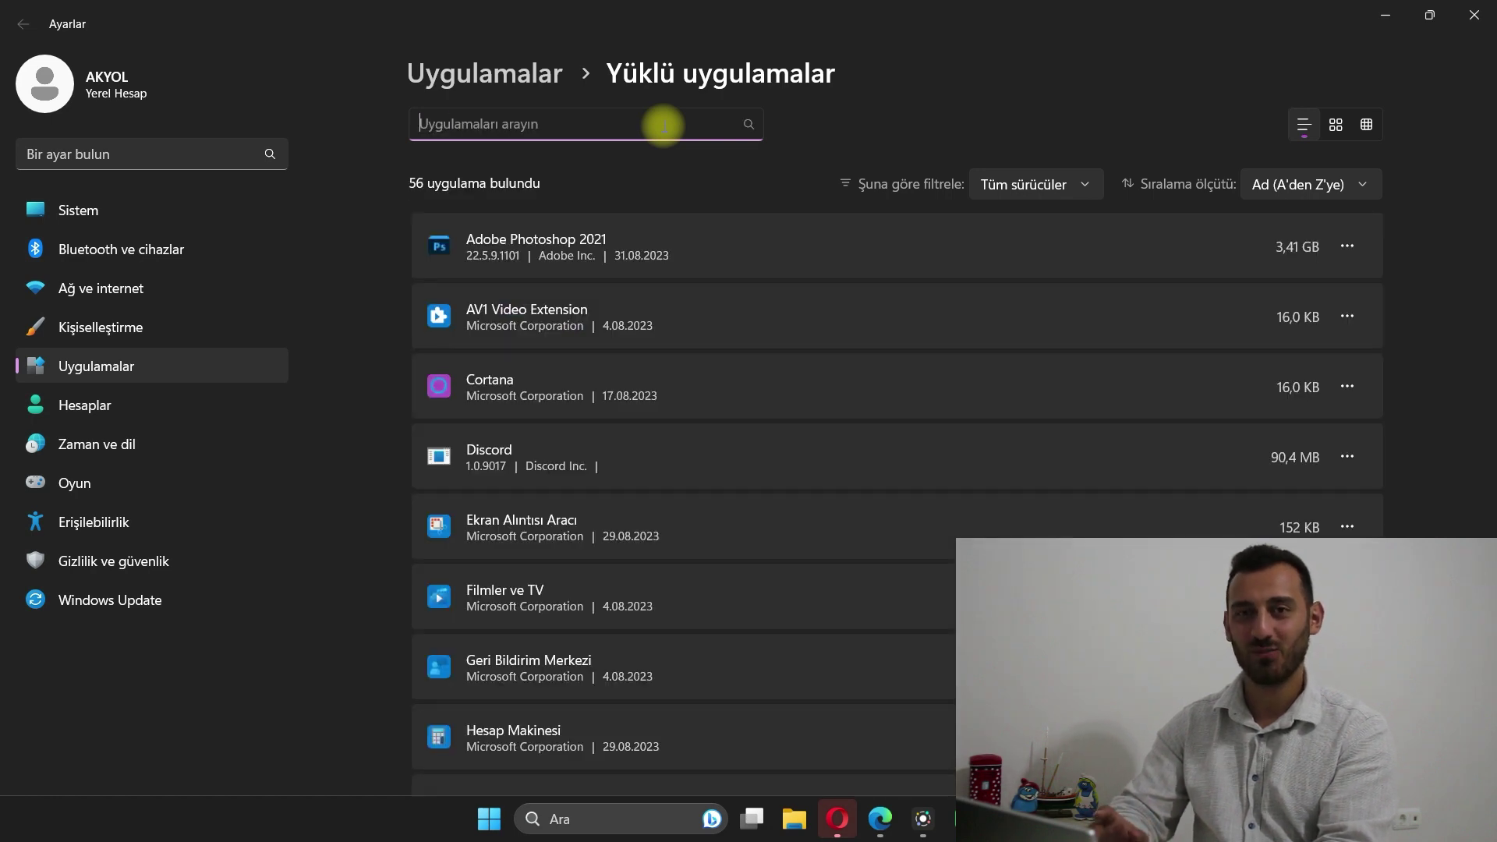